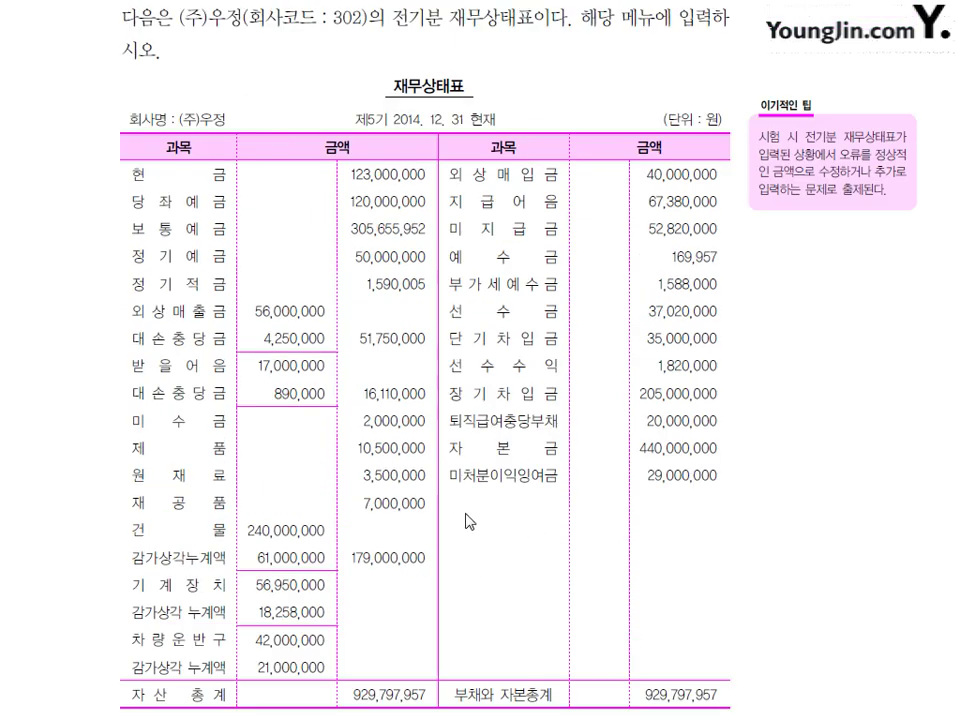
# Step: Review the textbook note on entering 미처분이익잉여금 as 이월이익잉여금 in the prior-period balance sheet
pyautogui.scroll(20, 613, 495)
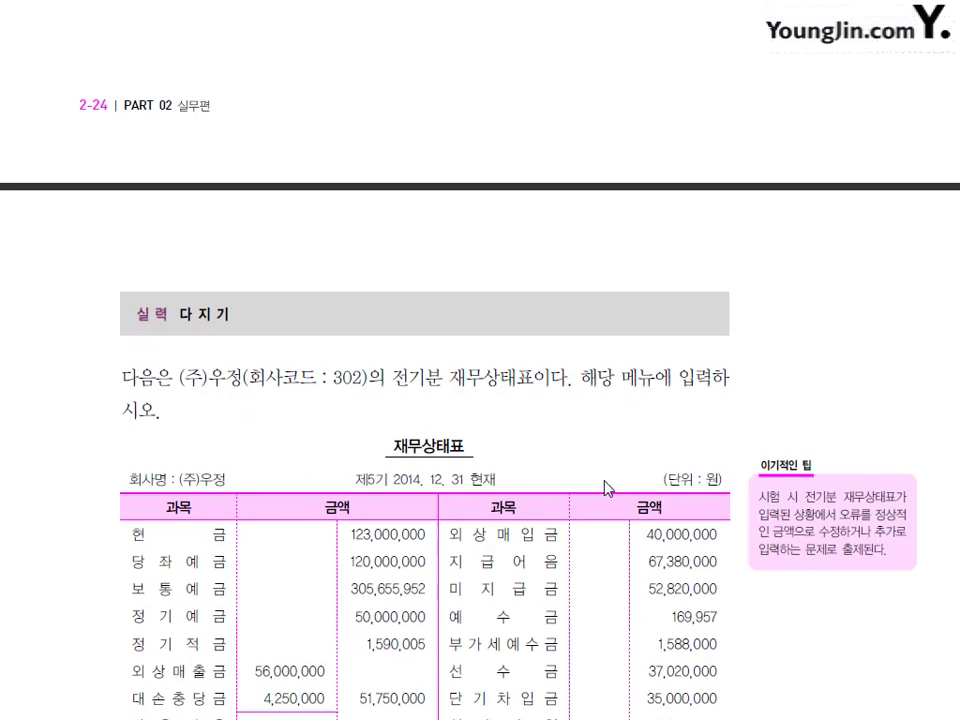
pyautogui.scroll(-3, 630, 478)
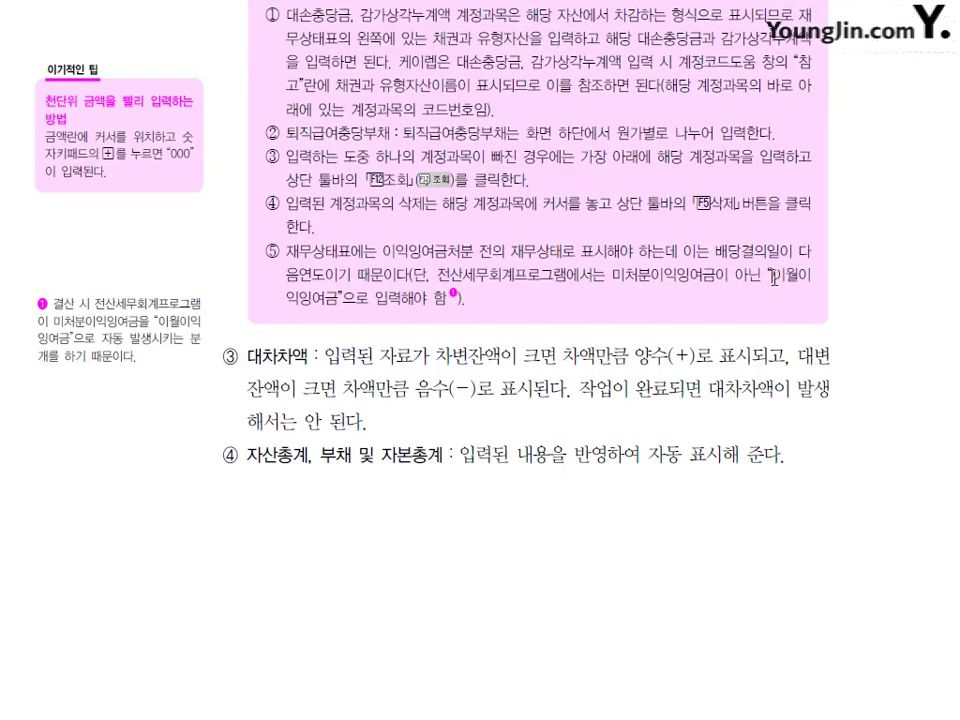
pyautogui.moveTo(773, 277); pyautogui.dragTo(812, 277)
pyautogui.moveTo(295, 302); pyautogui.dragTo(392, 302)
pyautogui.click(444, 378)
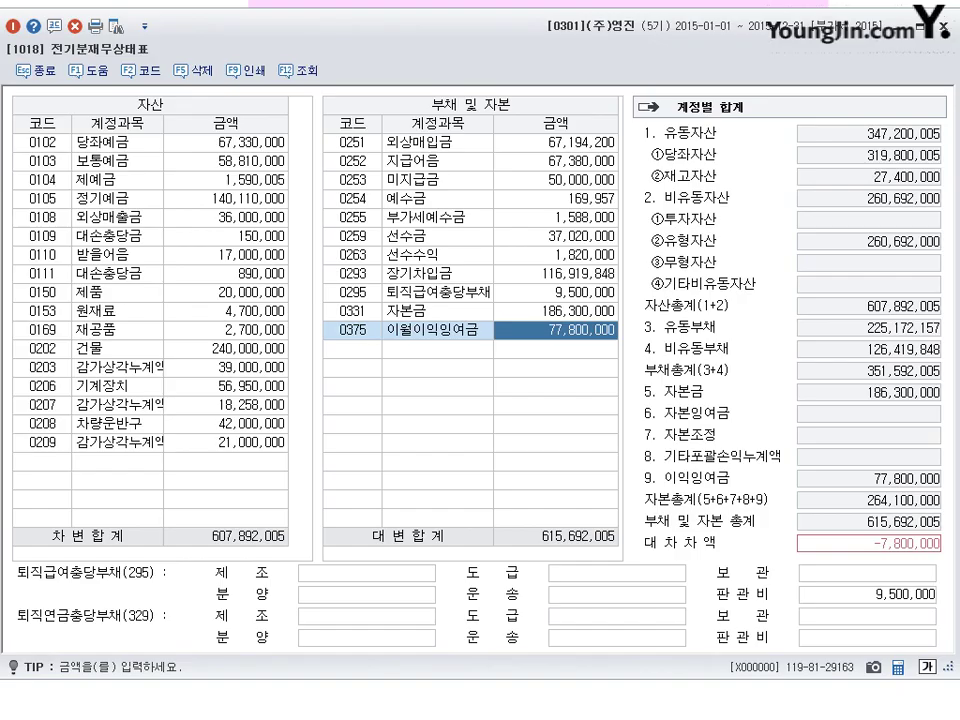
# Step: In the accounting program, examine the 이월이익잉여금, 퇴직급여충당부채 and asset lines of (주)영진's prior-period balance sheet
pyautogui.click(350, 333)
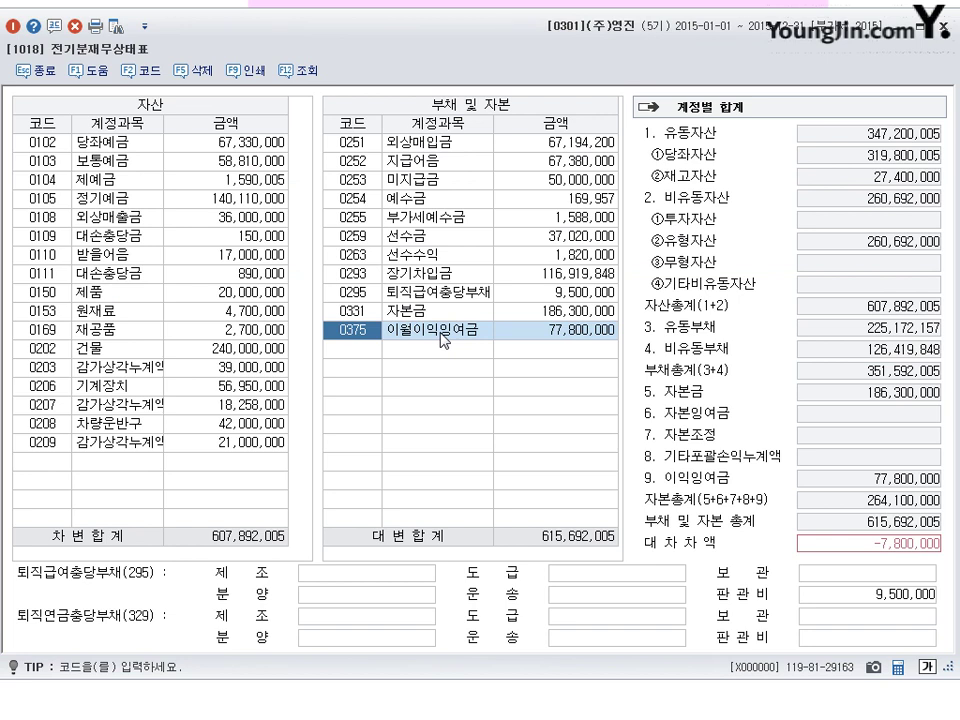
pyautogui.click(550, 297)
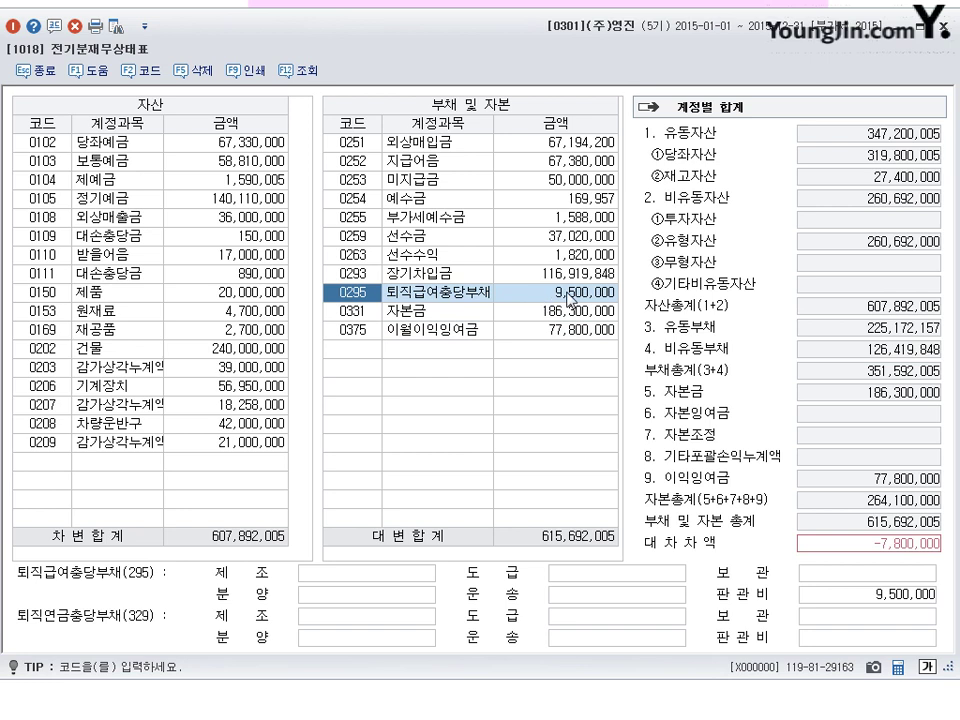
pyautogui.click(570, 297)
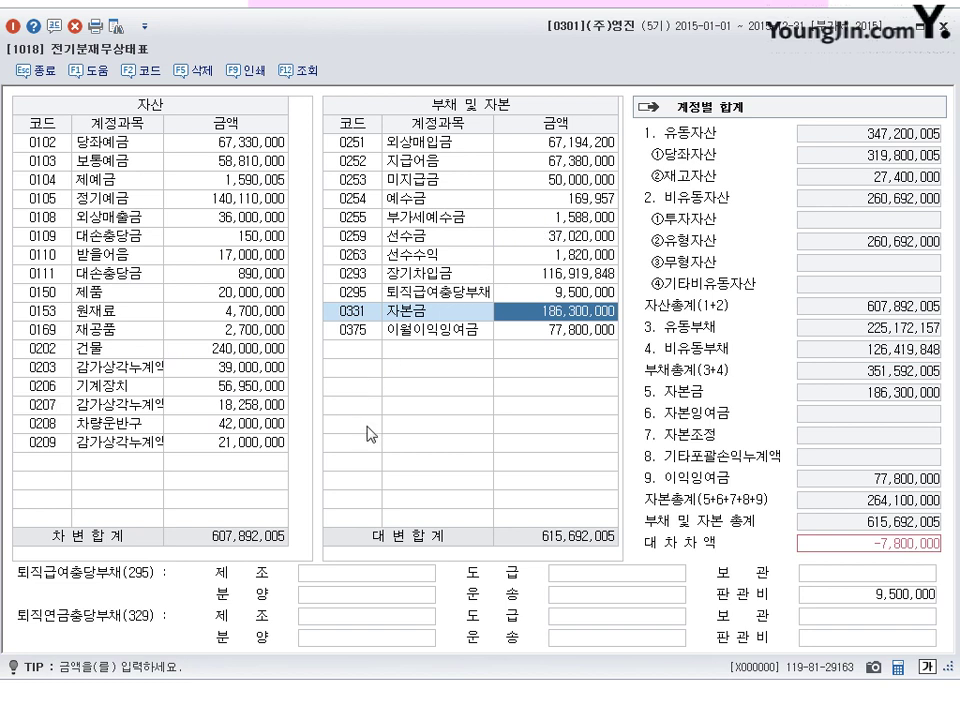
pyautogui.click(121, 464)
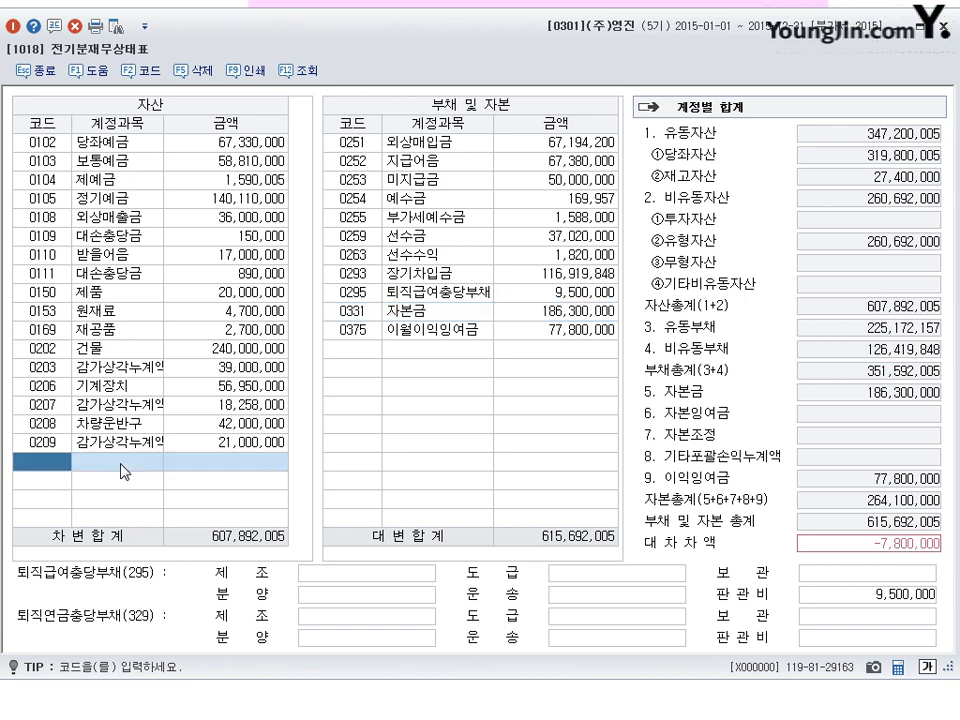
pyautogui.click(225, 180)
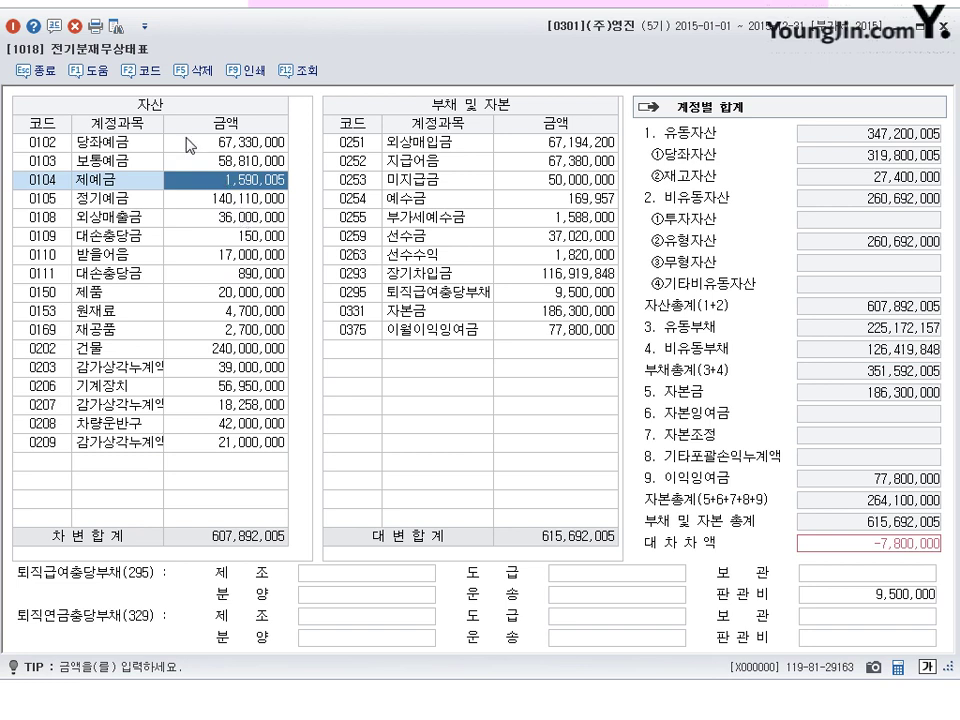
pyautogui.press('Down')
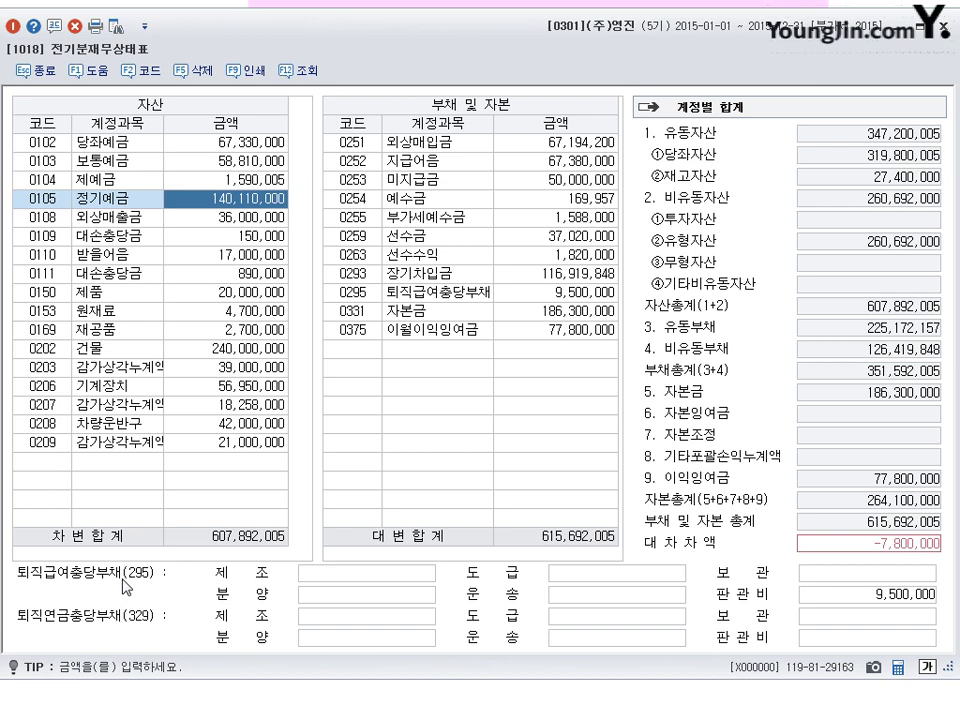
pyautogui.click(50, 462)
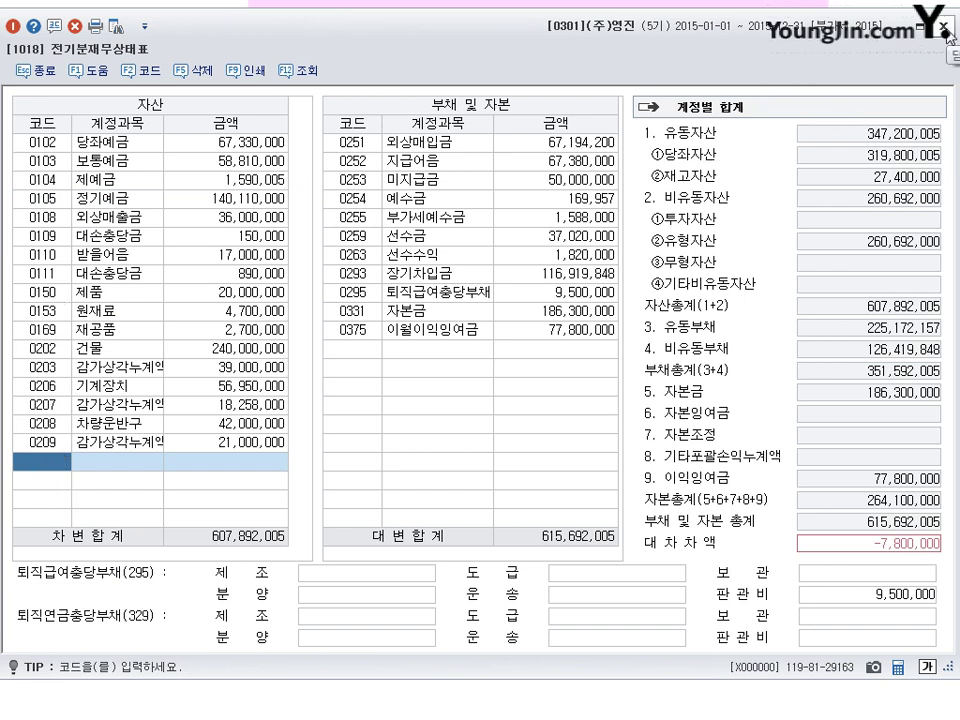
pyautogui.click(318, 80)
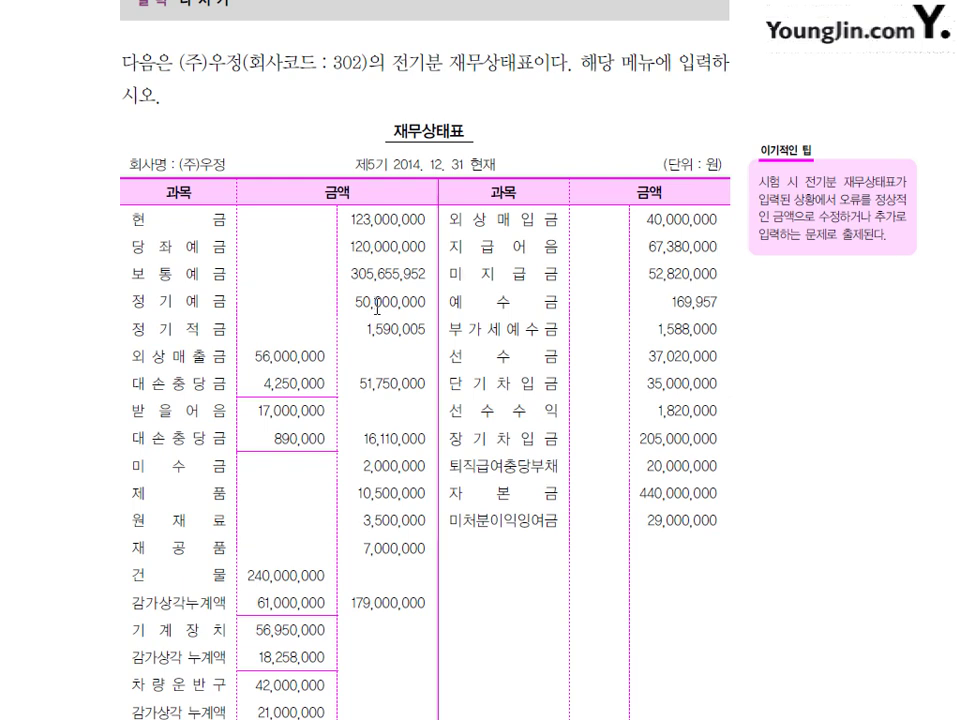
# Step: Read through the (주)우정 balance sheet exercise, company code 302, in the textbook
pyautogui.scroll(-1, 377, 307)
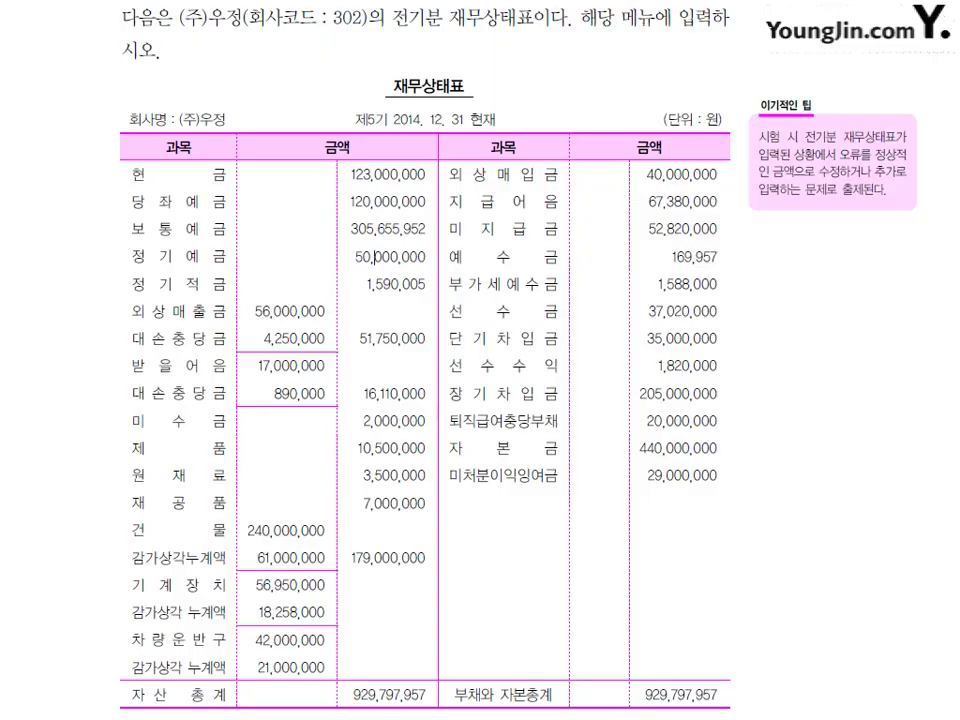
pyautogui.hotkey('alt', 'Tab')
pyautogui.scroll(-2, 499, 437)
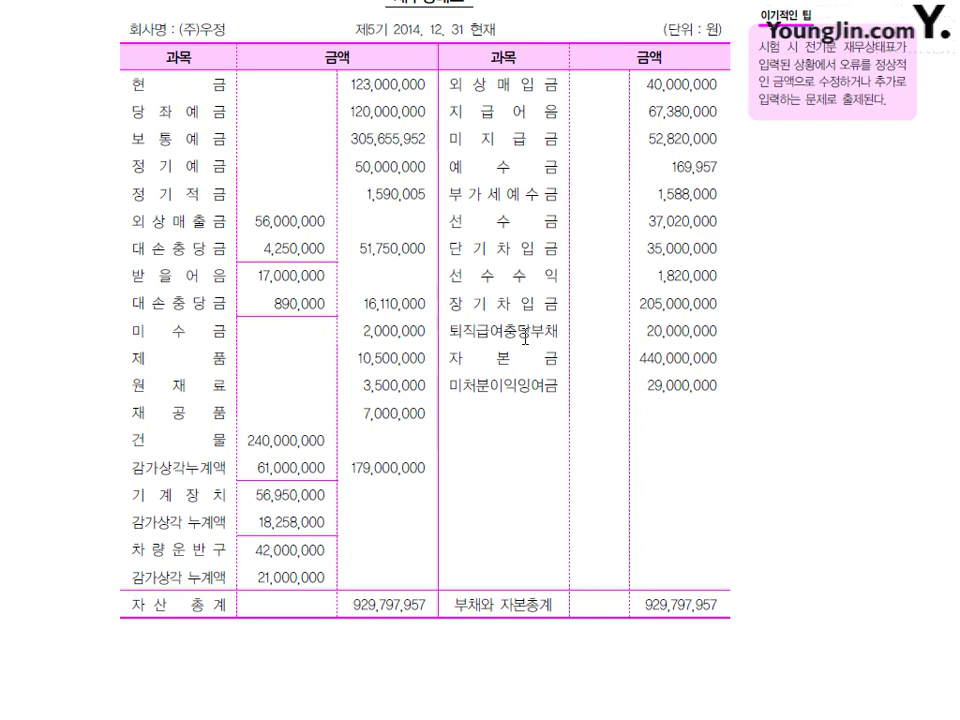
pyautogui.scroll(-5, 450, 410)
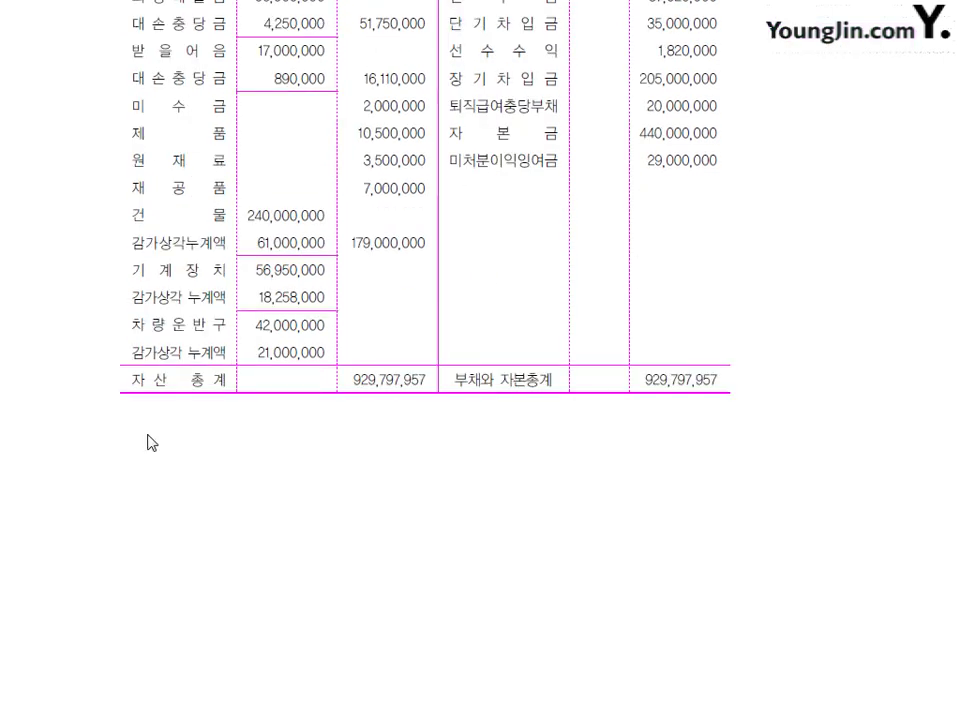
pyautogui.scroll(2, 538, 401)
pyautogui.scroll(3, 538, 401)
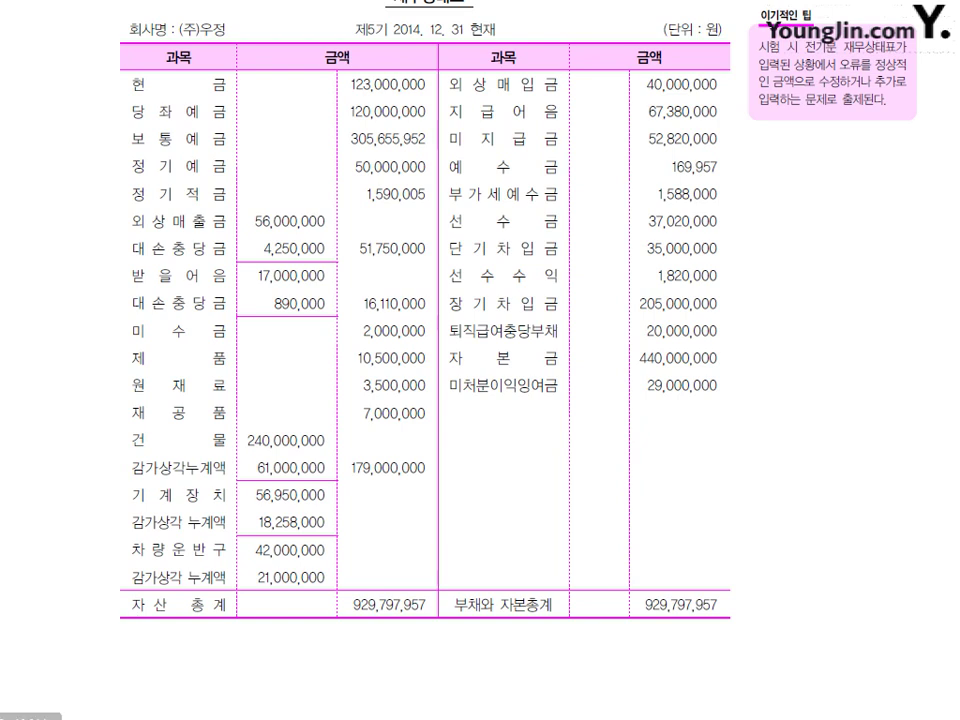
# Step: Read the Notepad note on how 퇴직급여충당부채 is split between 제조 and 판관비, and minimise it
pyautogui.click(120, 714)
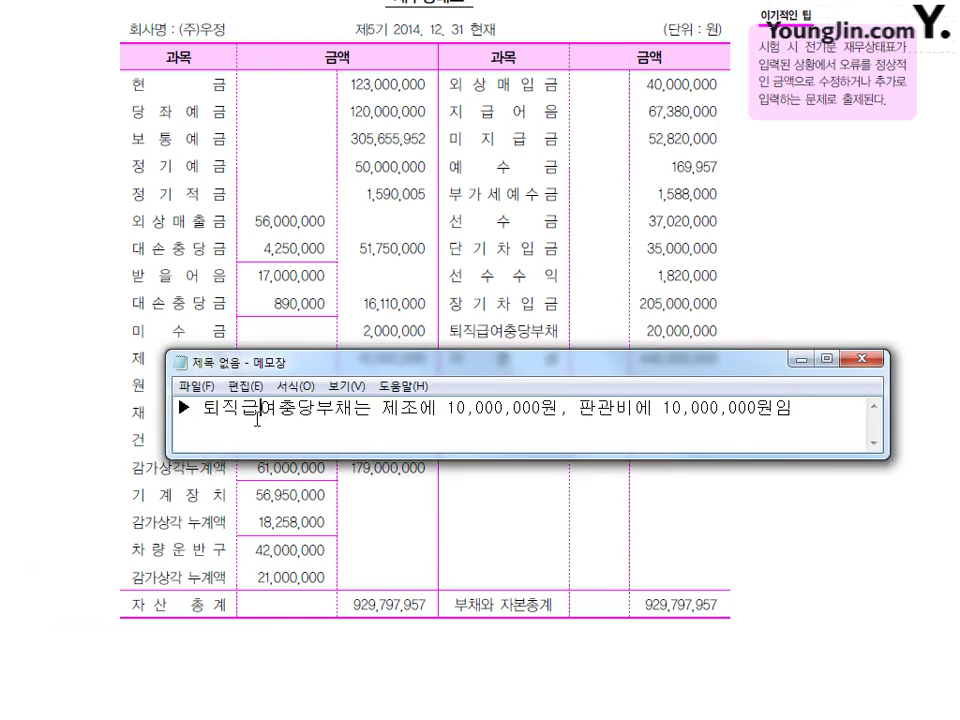
pyautogui.moveTo(203, 410); pyautogui.dragTo(561, 411)
pyautogui.click(448, 411)
pyautogui.click(625, 410)
pyautogui.click(804, 362)
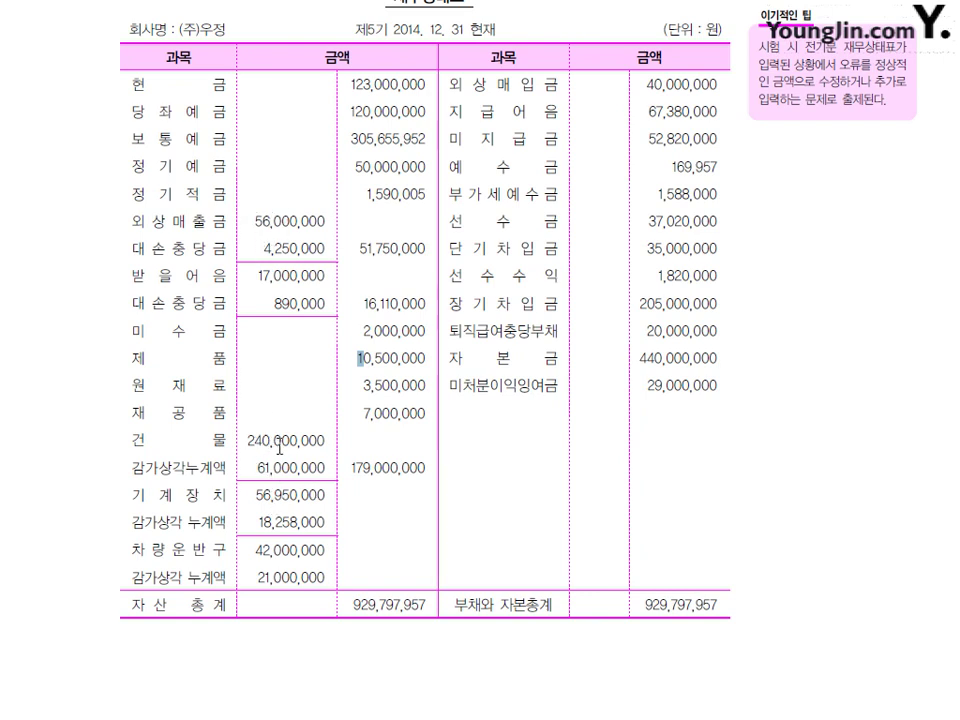
pyautogui.click(319, 250)
# Step: In (주)우정's prior-period balance sheet, add 현금 with code 101 as the first asset line
pyautogui.moveTo(60, 718)
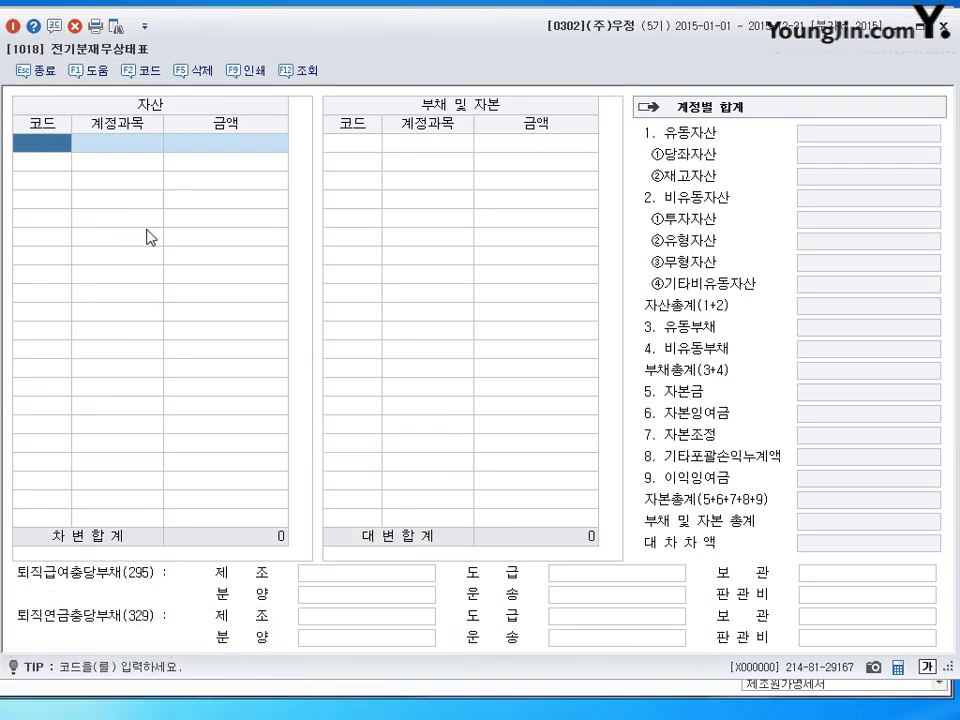
pyautogui.write('101')
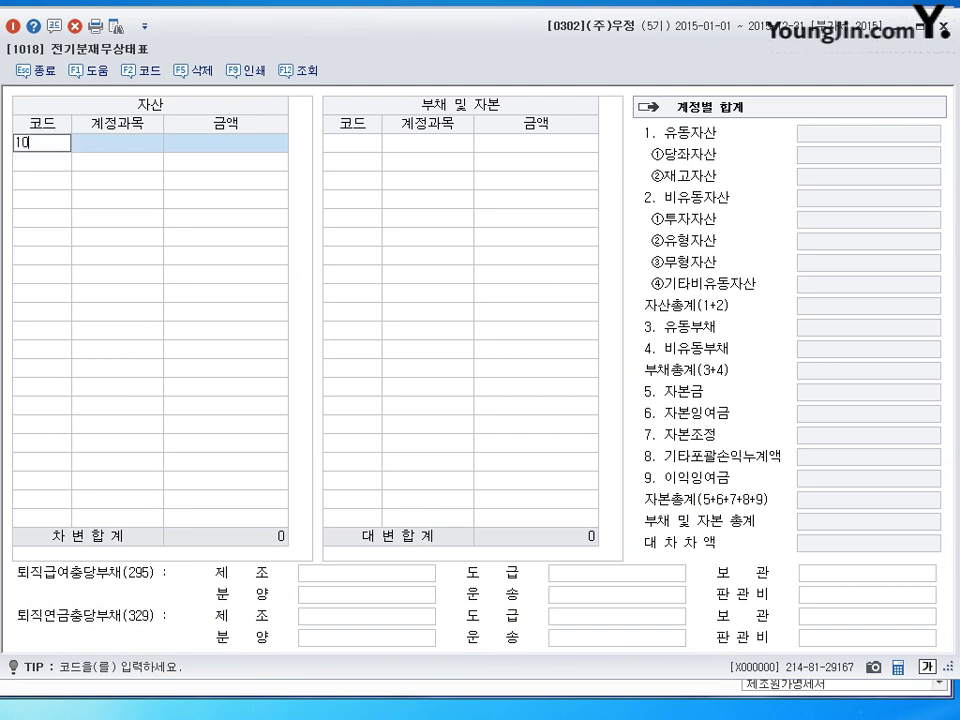
pyautogui.press('Return')
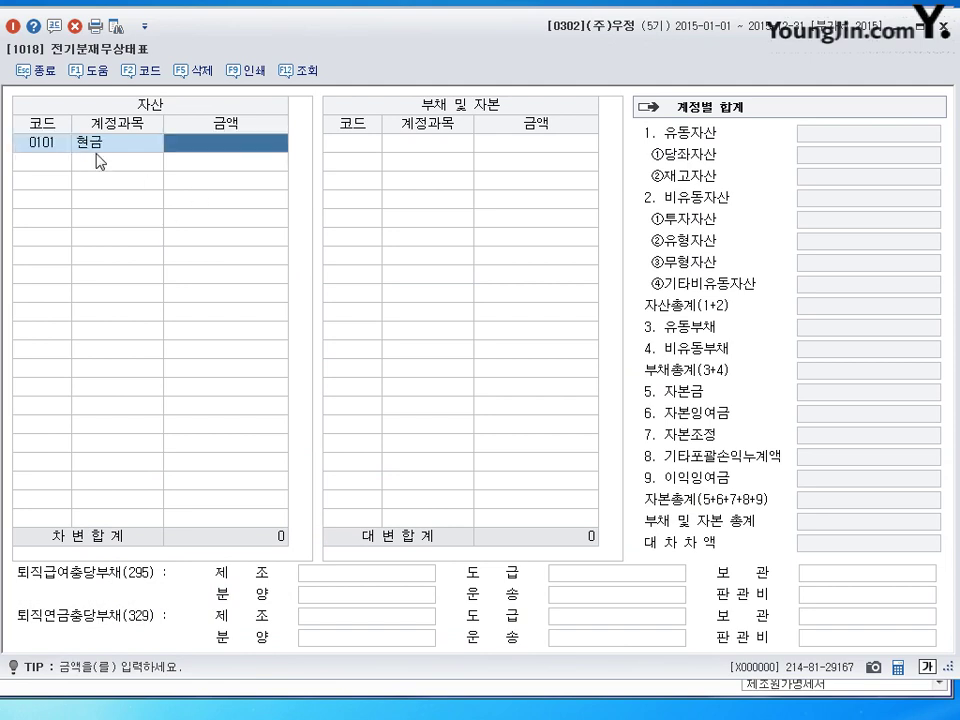
pyautogui.write('123000000')
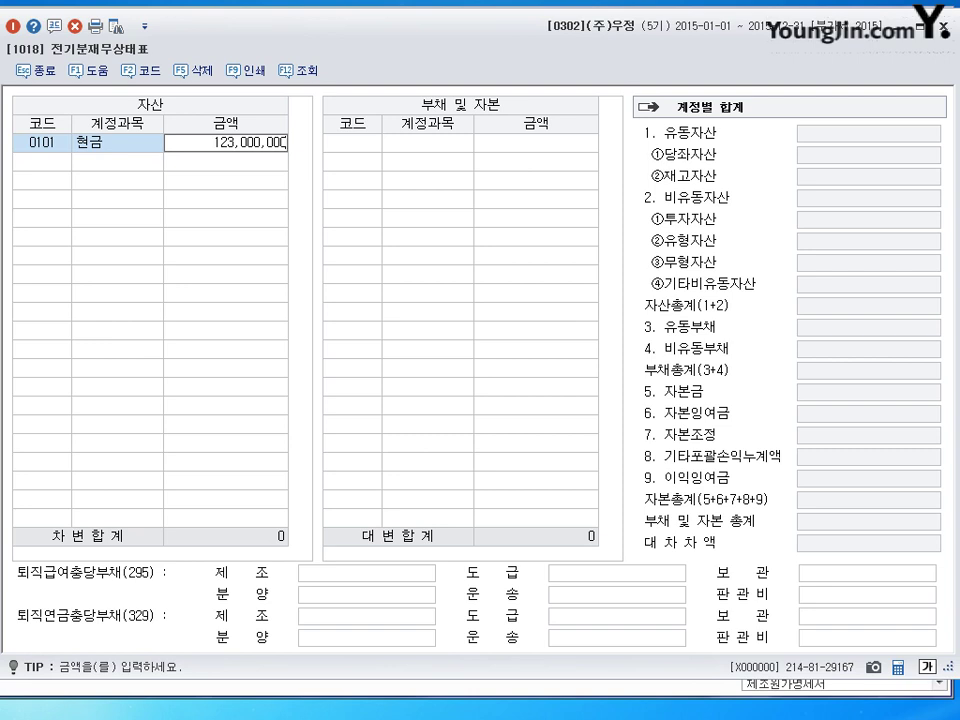
pyautogui.press('BackSpace')
pyautogui.press('BackSpace')
pyautogui.press('BackSpace')
pyautogui.press('BackSpace')
pyautogui.press('BackSpace')
pyautogui.press('BackSpace')
pyautogui.press('BackSpace')
pyautogui.press('BackSpace')
pyautogui.press('BackSpace')
# Step: Set the 현금 amount to 123,000,000
pyautogui.write('123')
pyautogui.write('000')
pyautogui.write('000')
pyautogui.press('Return')
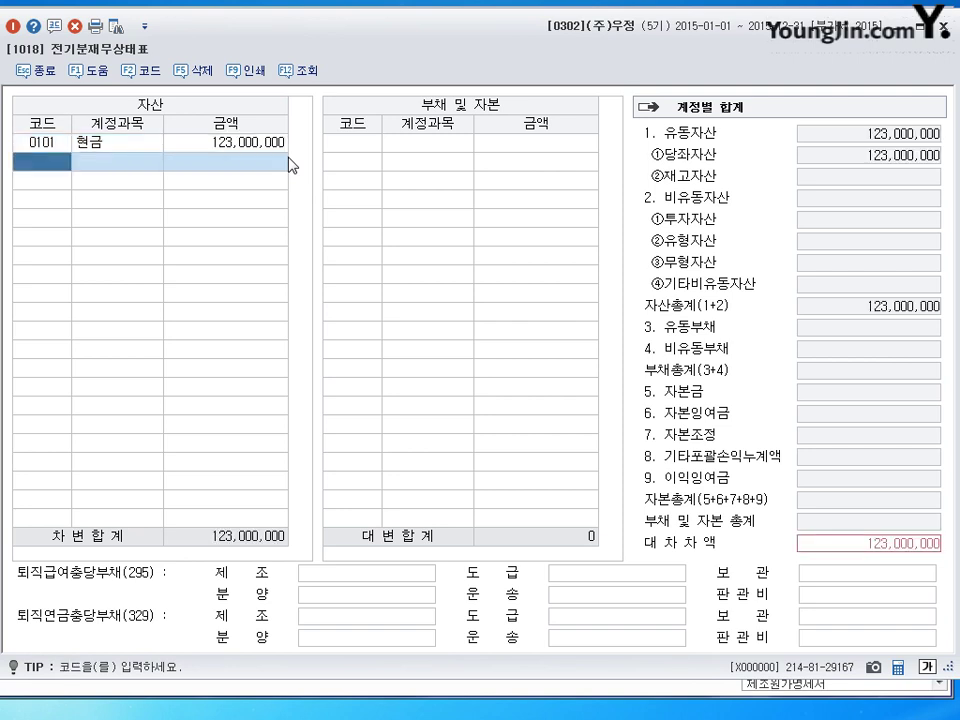
# Step: Add 당좌예금 to the assets by looking up 당좌, with an amount of 120,000,000
pyautogui.write('당ㅈ')
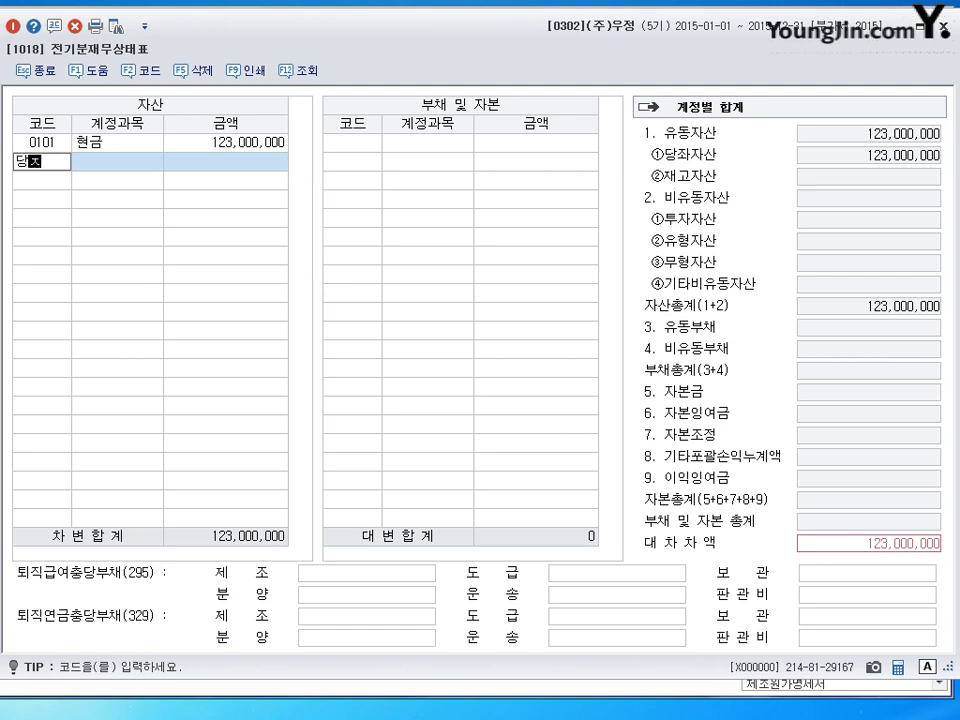
pyautogui.write('ㅘ')
pyautogui.press('Return')
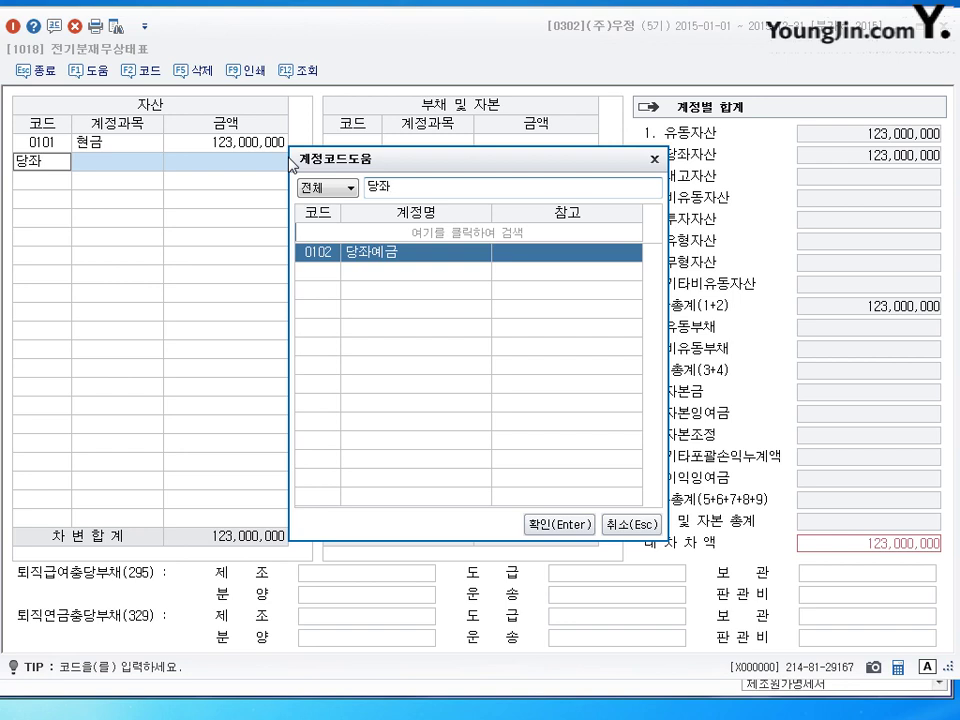
pyautogui.press('Return')
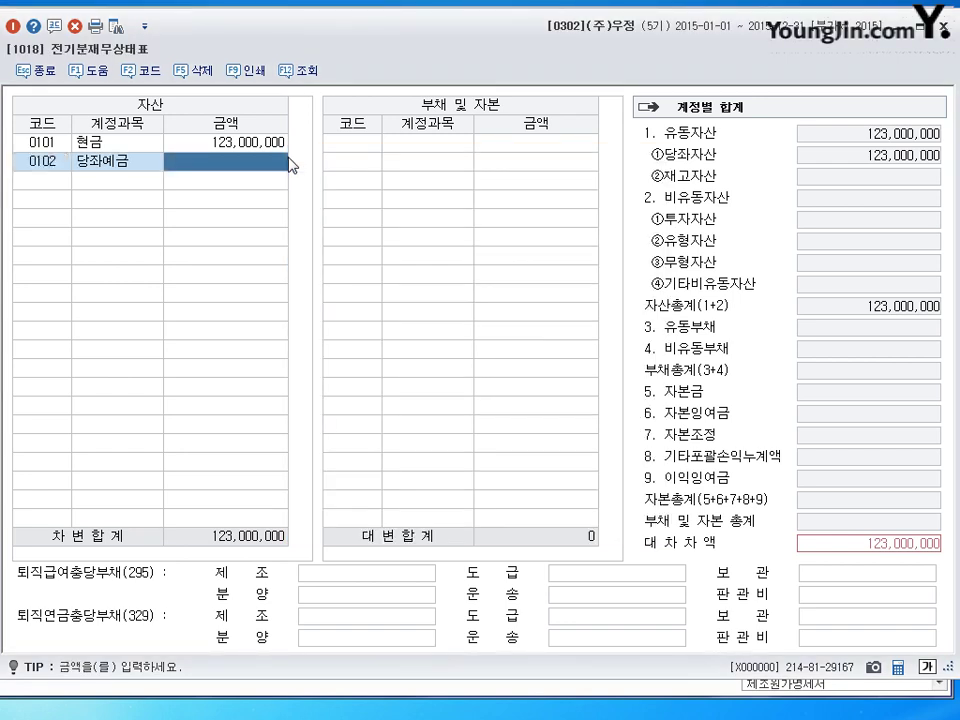
pyautogui.write('12')
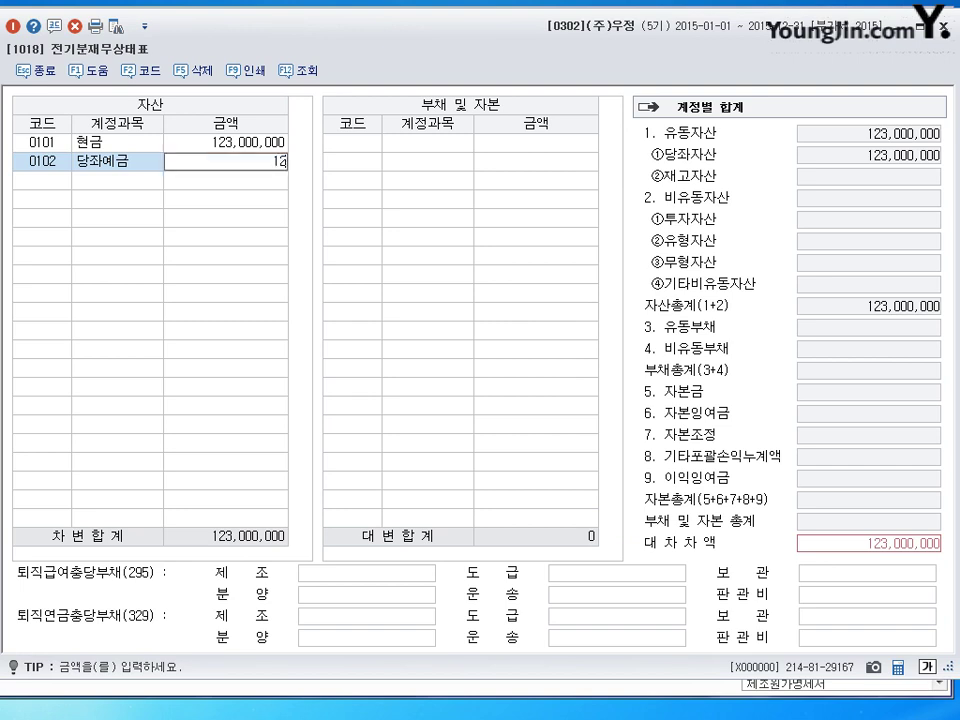
pyautogui.write('0,000,000')
pyautogui.press('Return')
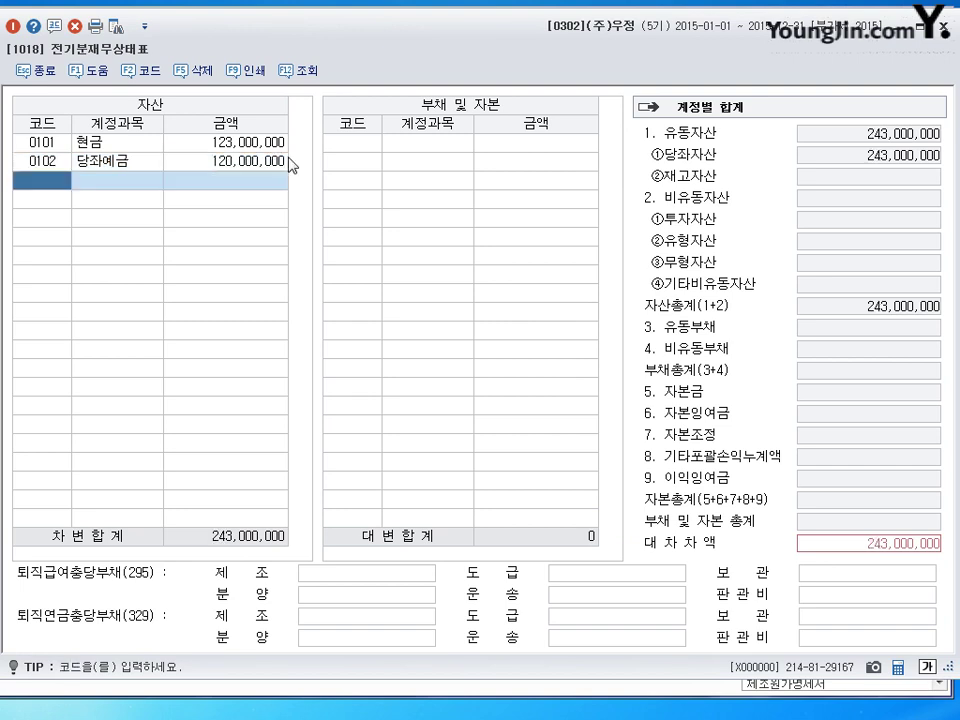
# Step: Add 보통예금 to the assets by looking up 보통, with an amount of 305,655,952
pyautogui.press('Hangul')
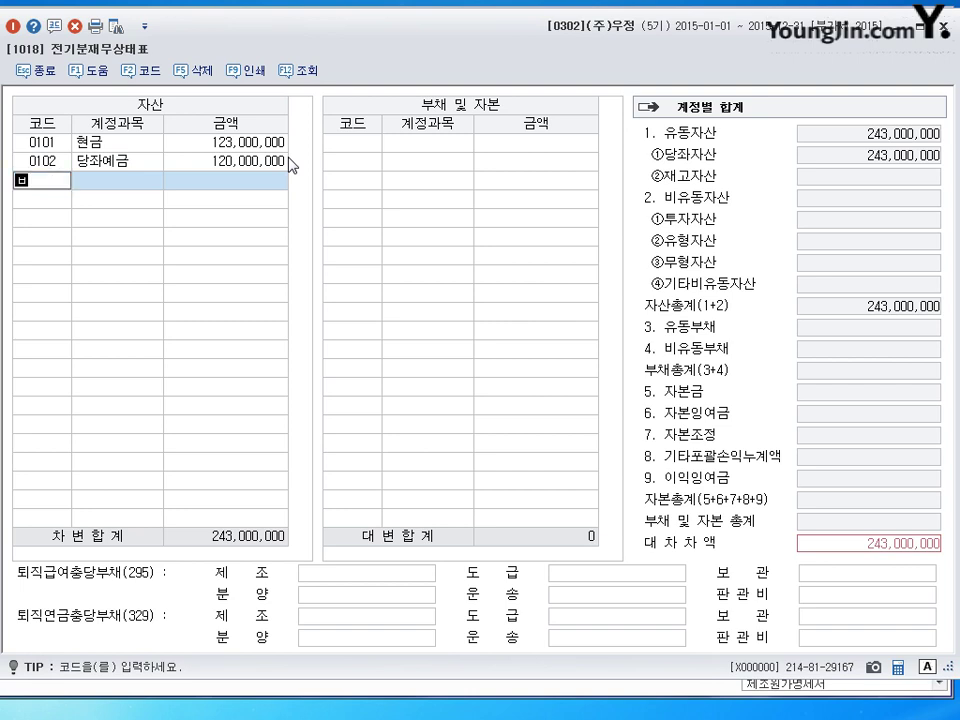
pyautogui.write('보통')
pyautogui.press('Return')
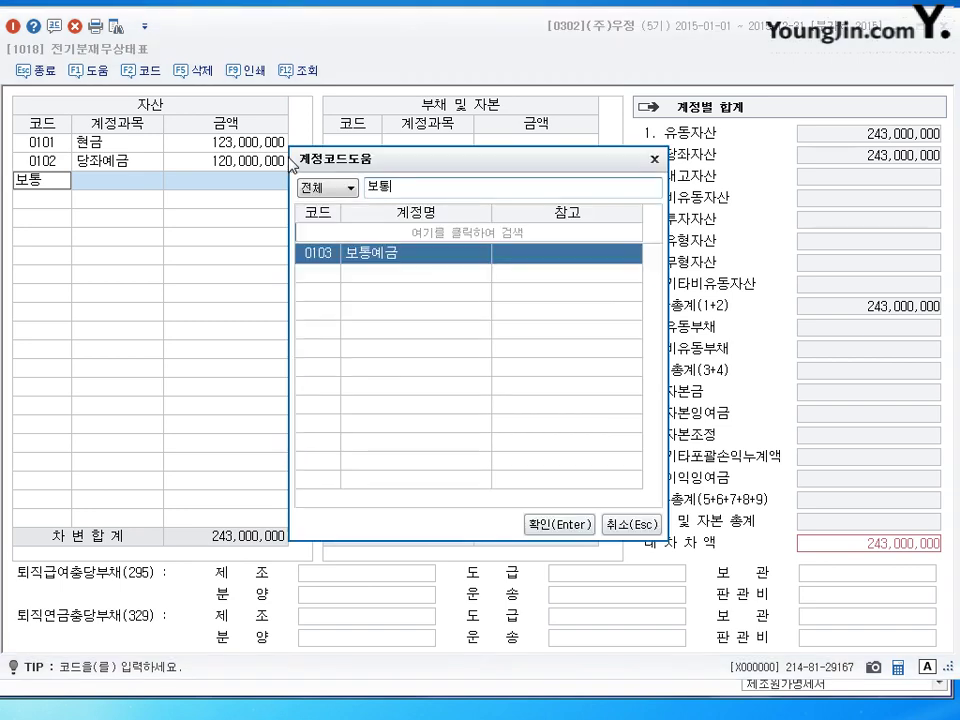
pyautogui.press('Return')
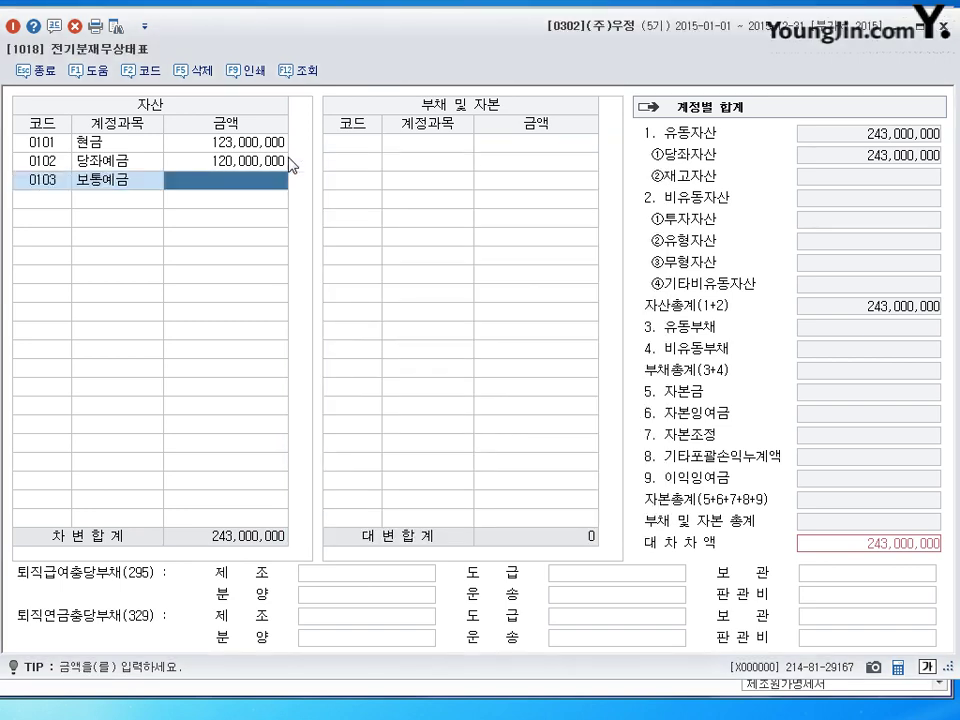
pyautogui.write('305')
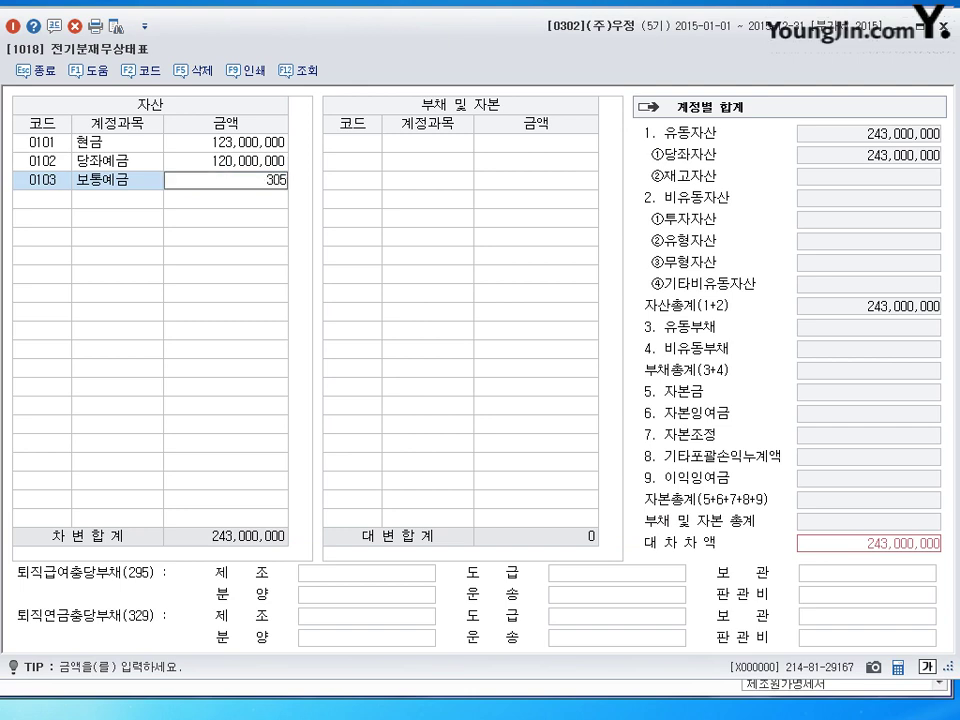
pyautogui.write(',655,952')
pyautogui.press('Return')
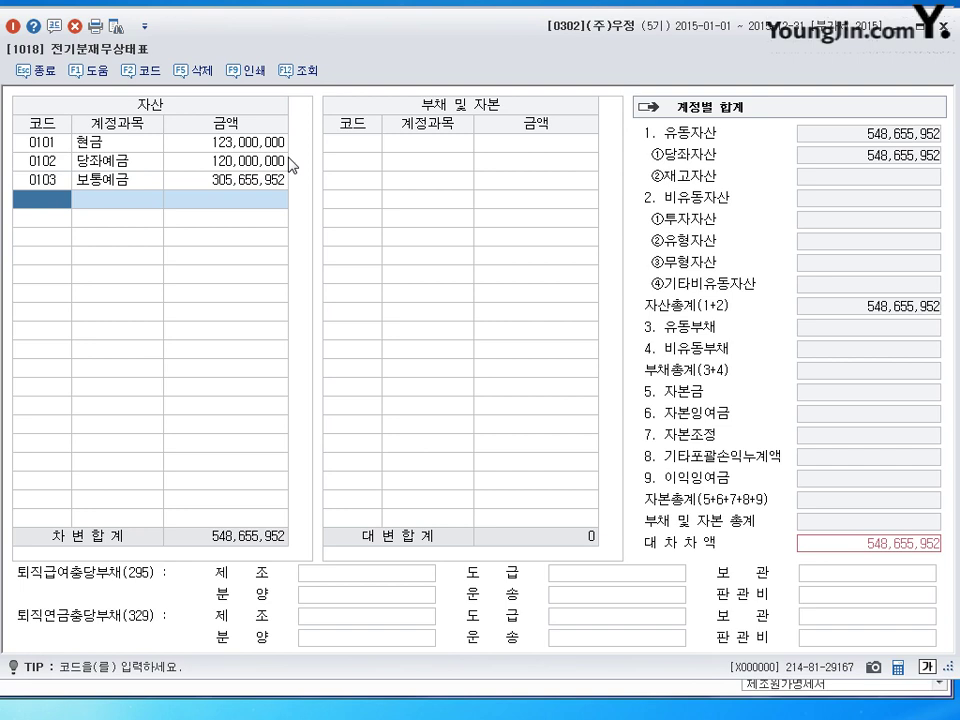
# Step: Add 정기예금 to the assets by looking up 정기, with an amount of 50,000,000
pyautogui.press('Hangul')
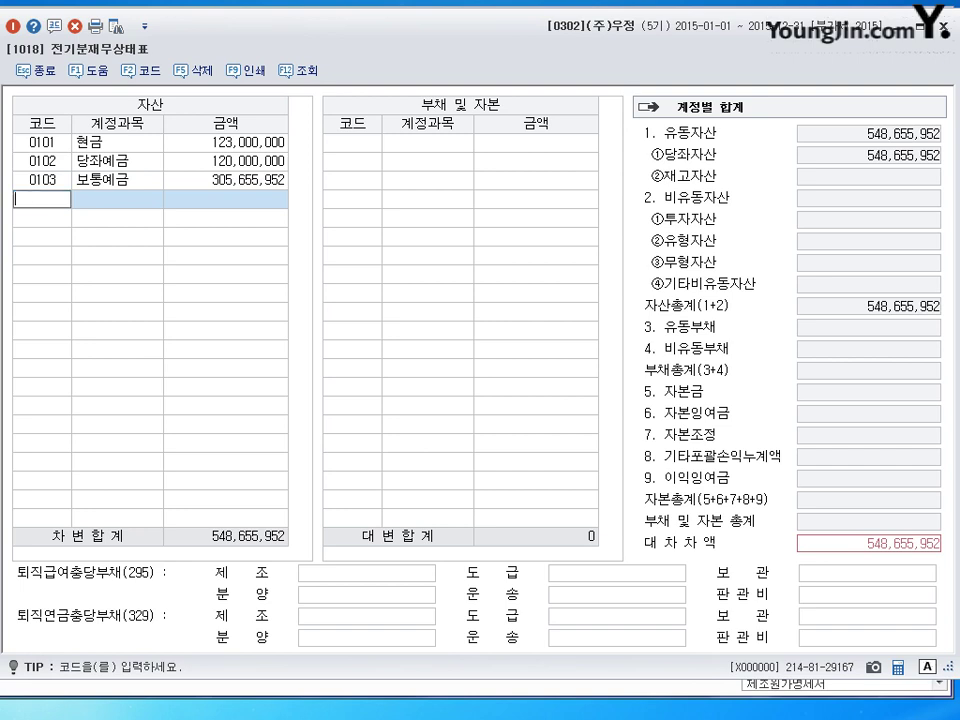
pyautogui.press('Hangul')
pyautogui.write('정기')
pyautogui.press('Return')
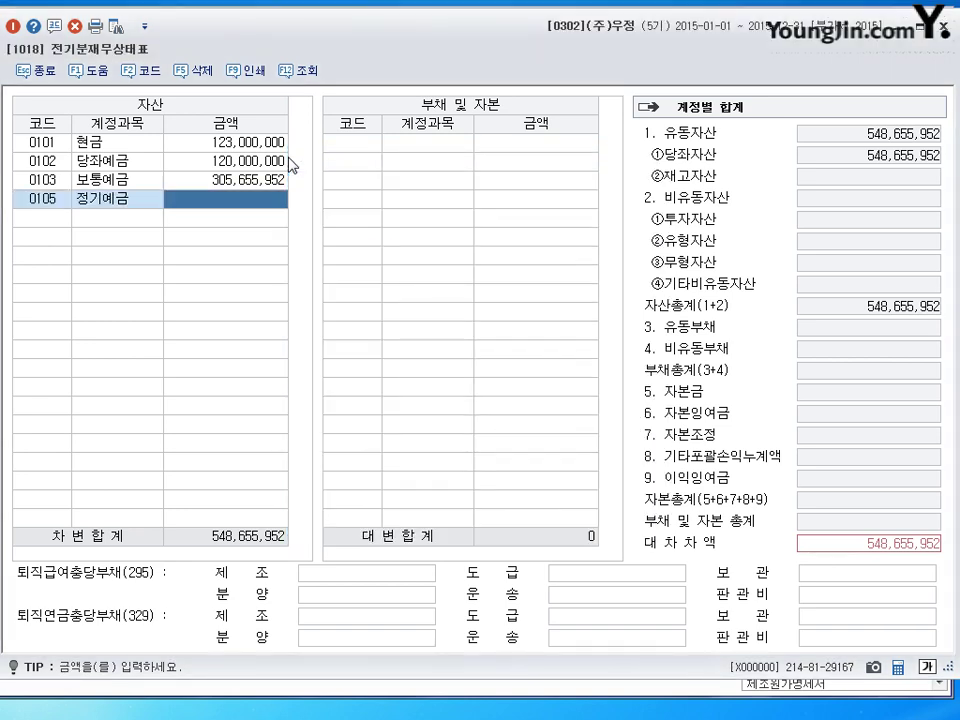
pyautogui.write('50000000')
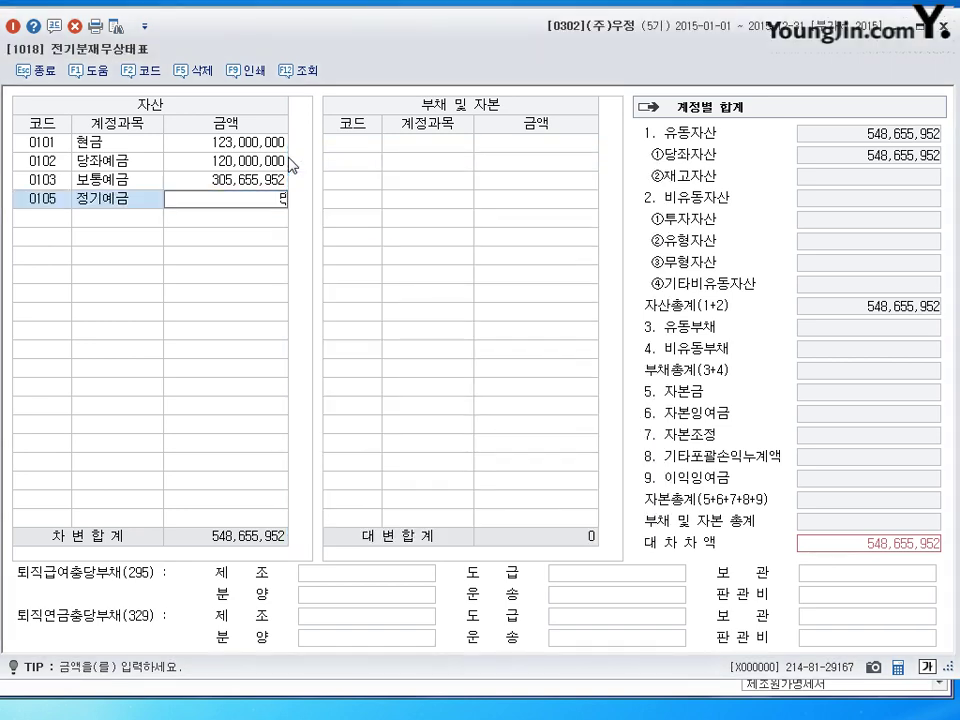
pyautogui.press('Return')
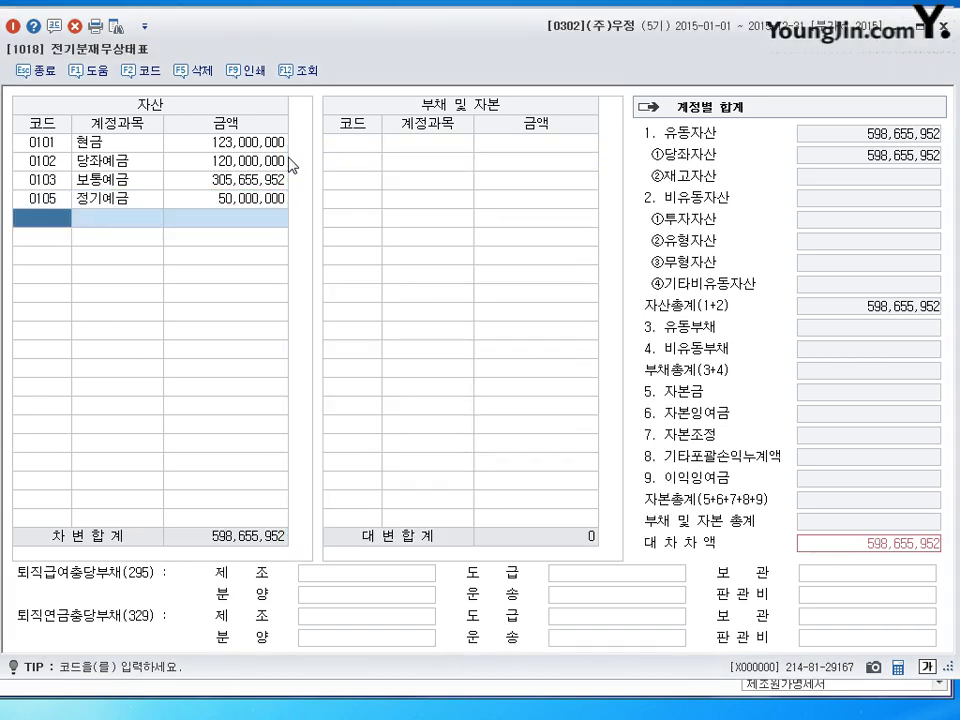
# Step: Add 정기적금 (code 106) to the assets by looking up 정기, with an amount of 1,590,005
pyautogui.write('정기')
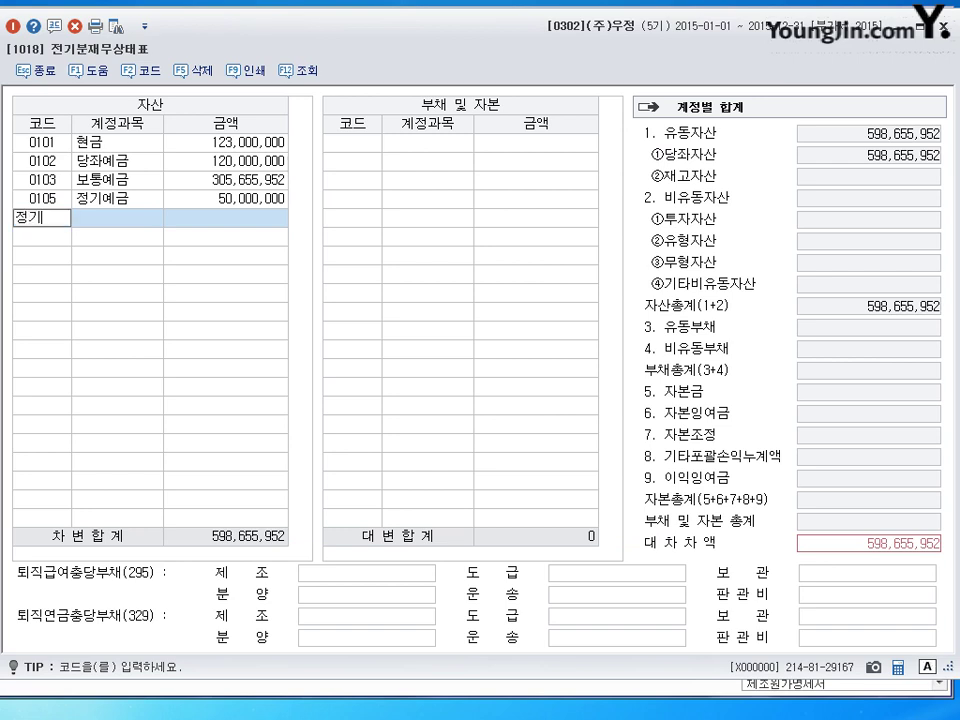
pyautogui.press('Return')
pyautogui.press('Escape')
pyautogui.press('Return')
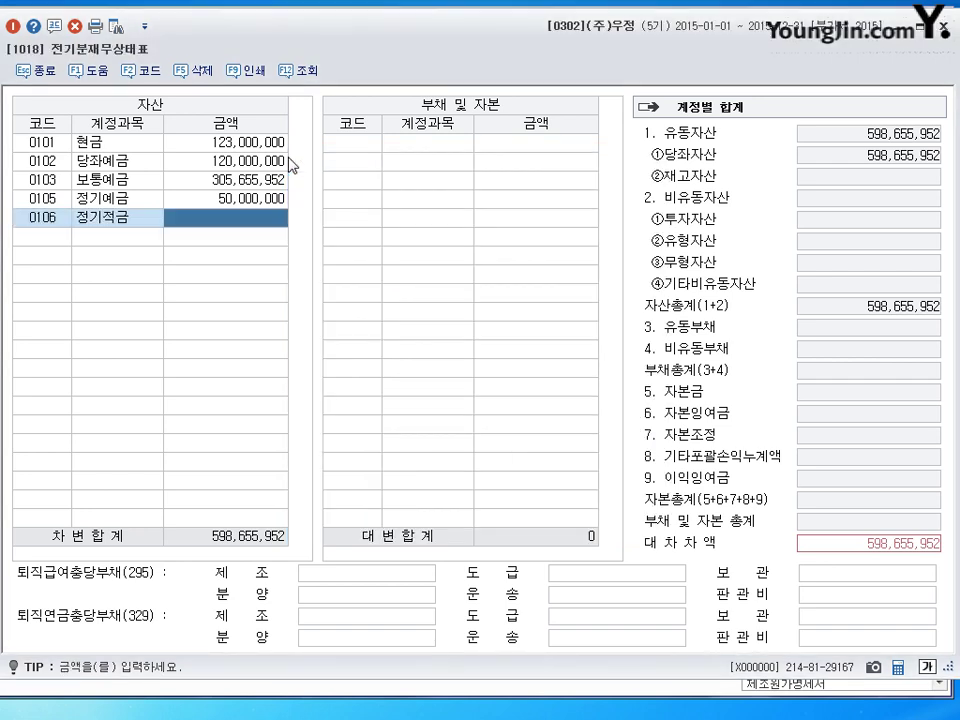
pyautogui.write('159')
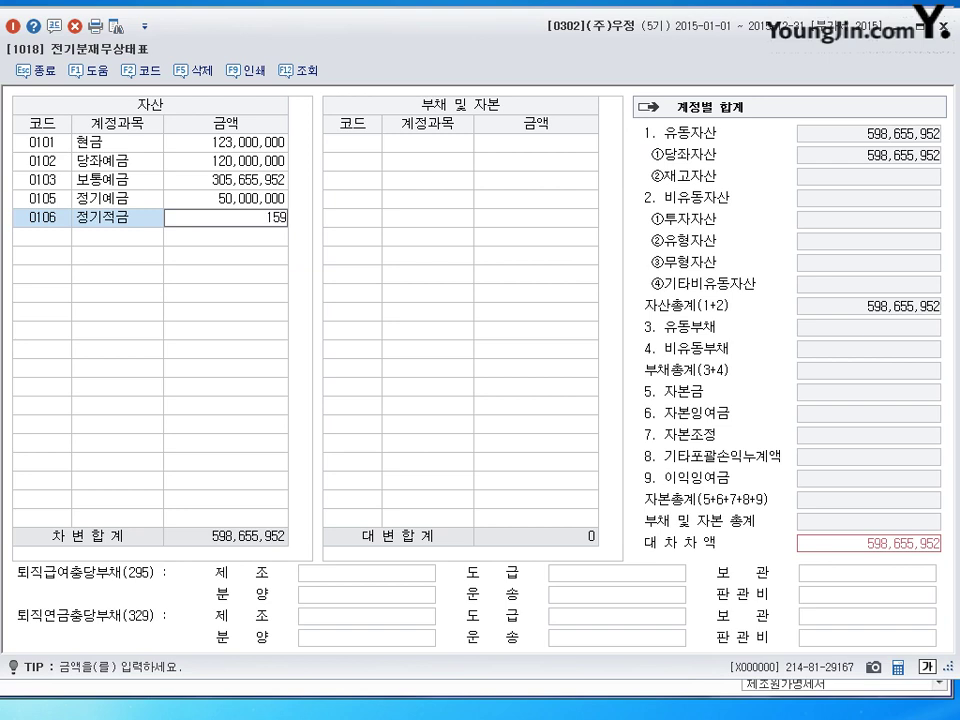
pyautogui.write('60005')
pyautogui.press('Return')
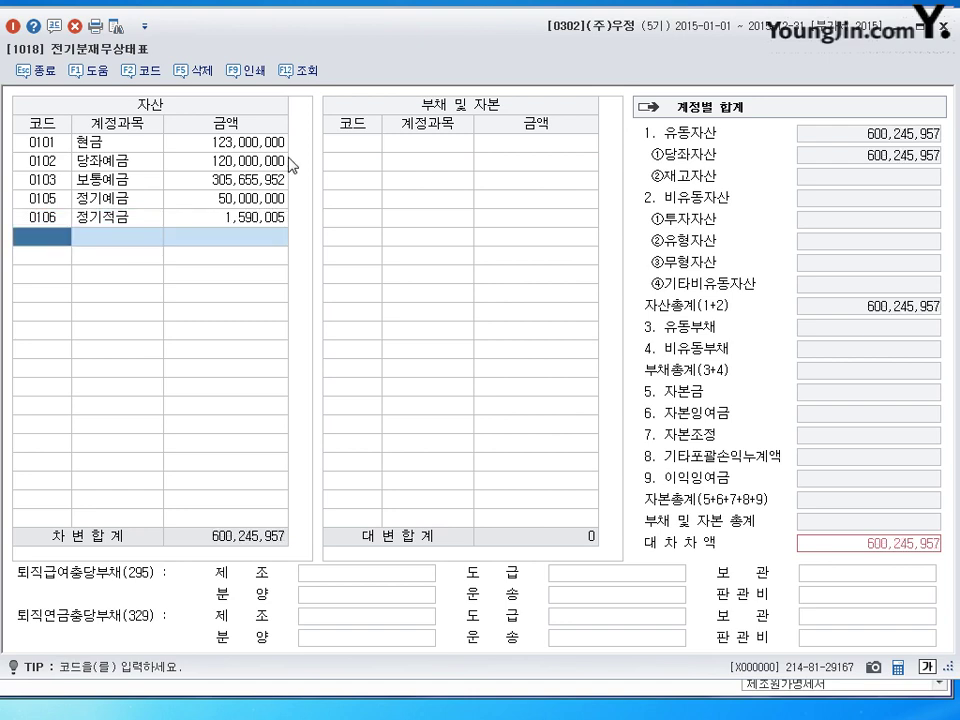
# Step: Add 외상매출금 to the assets by looking up its name, with an amount of 56,000,000
pyautogui.write('외상매출')
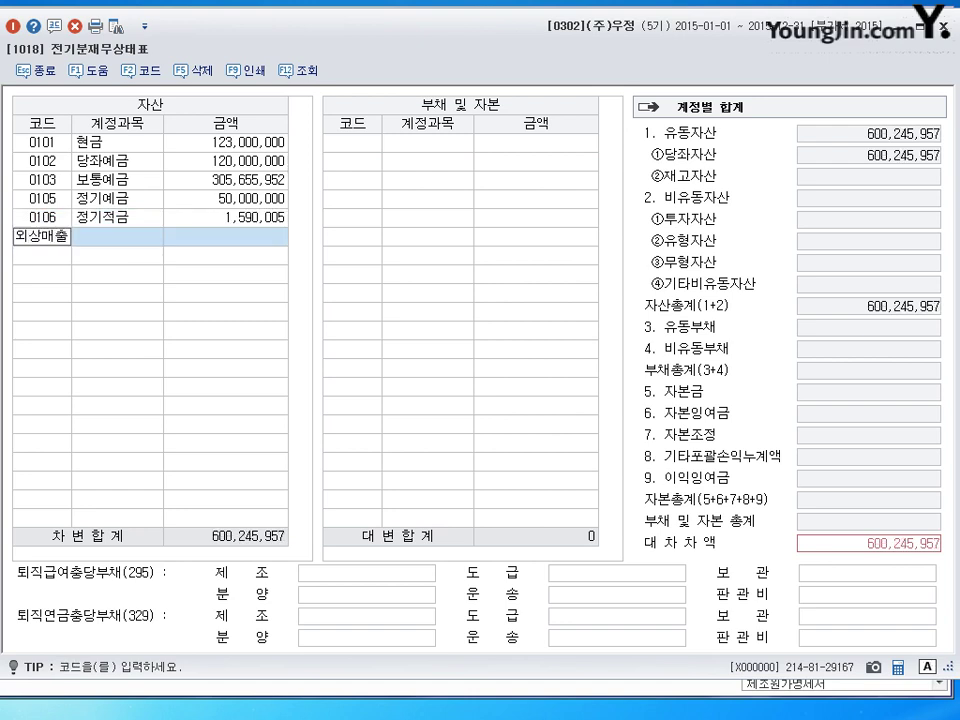
pyautogui.press('BackSpace')
pyautogui.press('BackSpace')
pyautogui.press('Return')
pyautogui.press('Return')
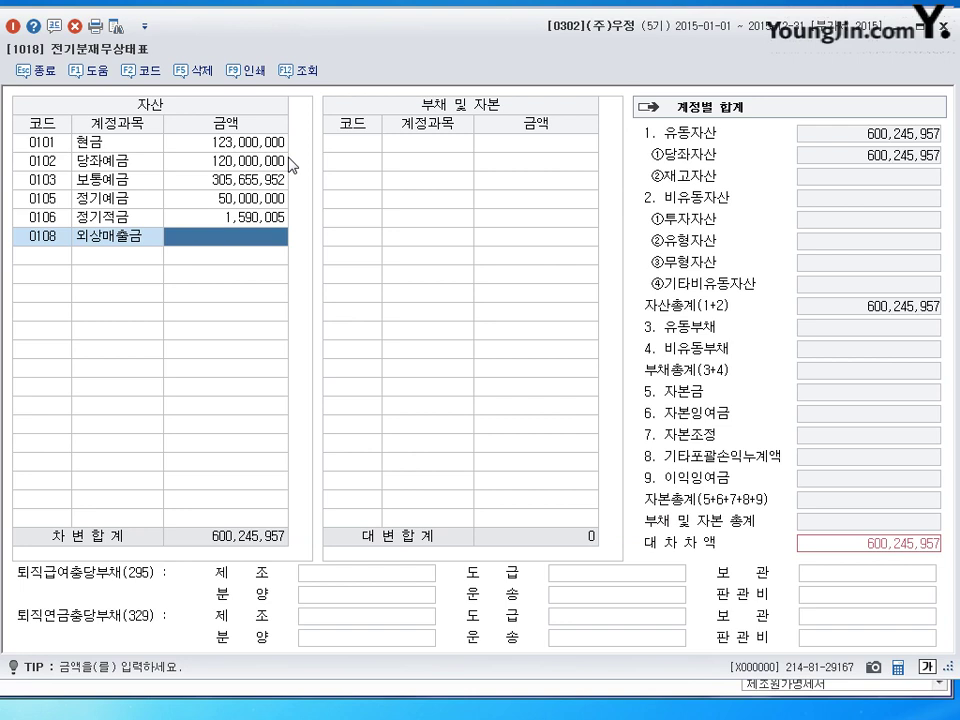
pyautogui.write('56000000')
pyautogui.press('Return')
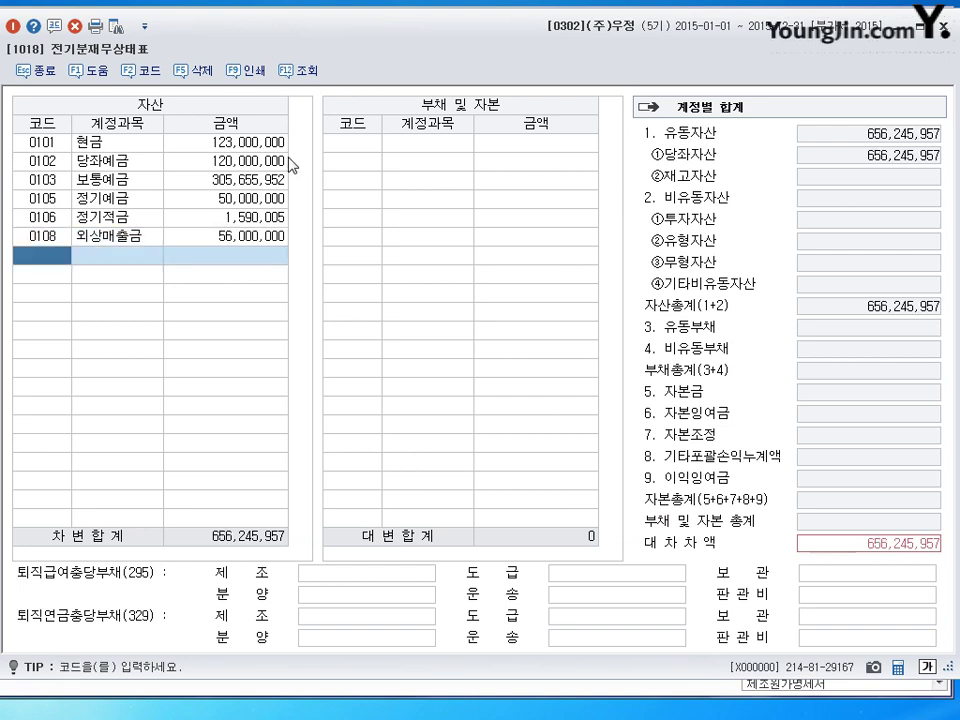
# Step: Look up 대손 and add the 외상매출금 대손충당금 (code 0109) to the assets with an amount of 4,250,000
pyautogui.write('대출')
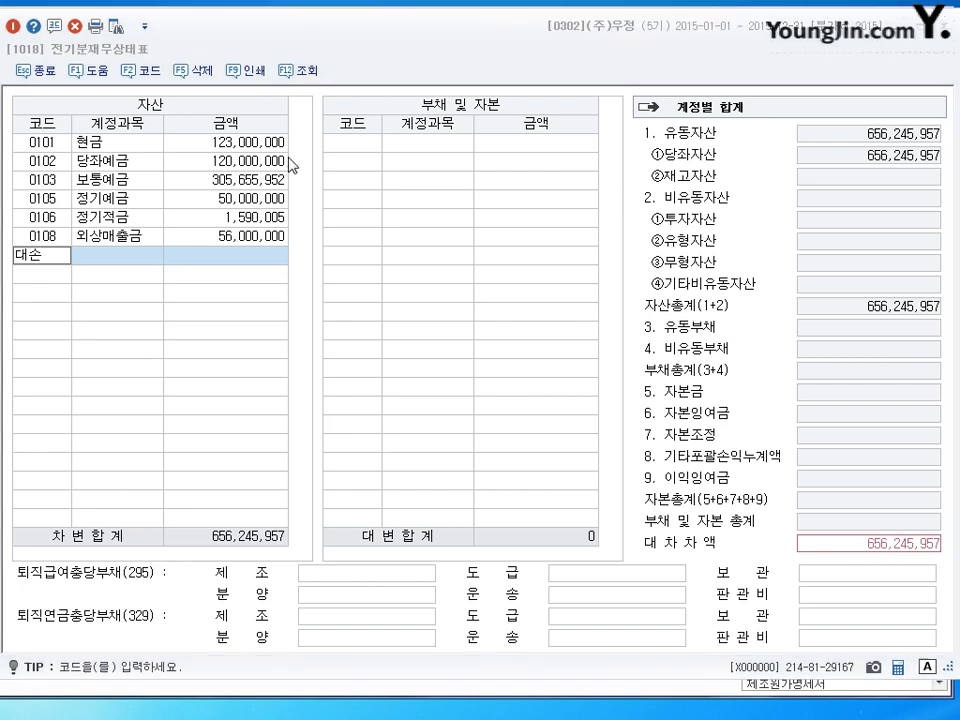
pyautogui.press('Return')
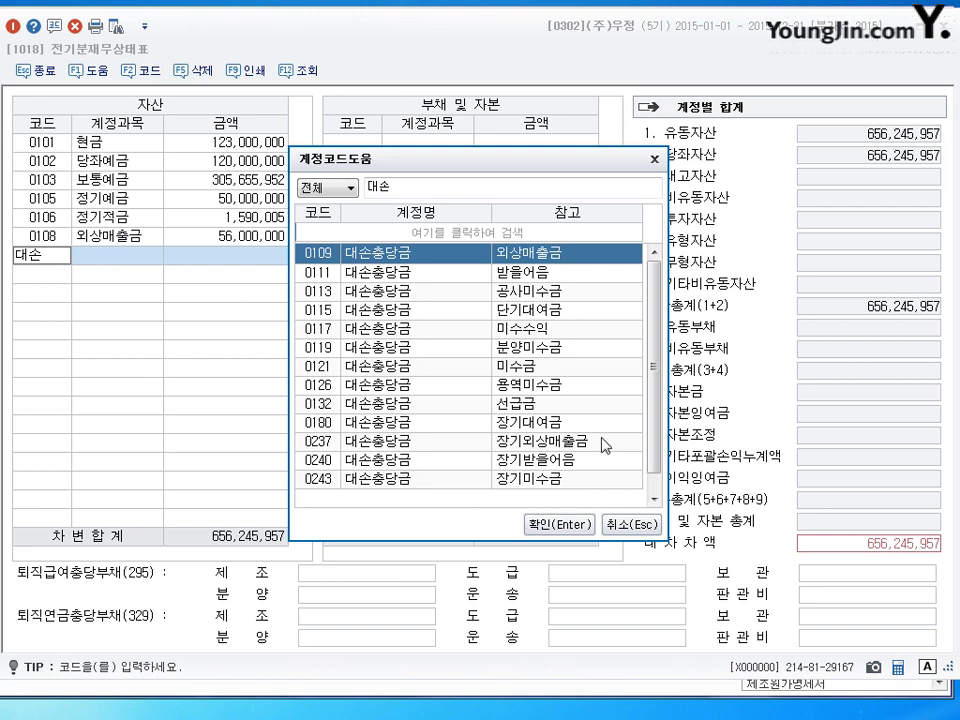
pyautogui.click(552, 524)
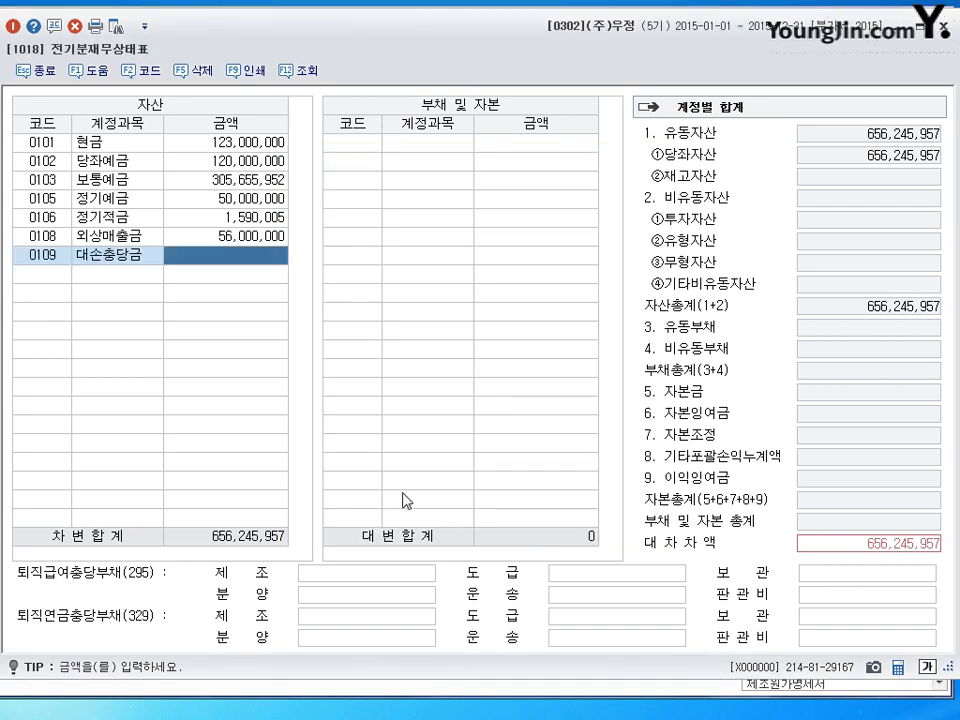
pyautogui.write('4250000')
pyautogui.press('Return')
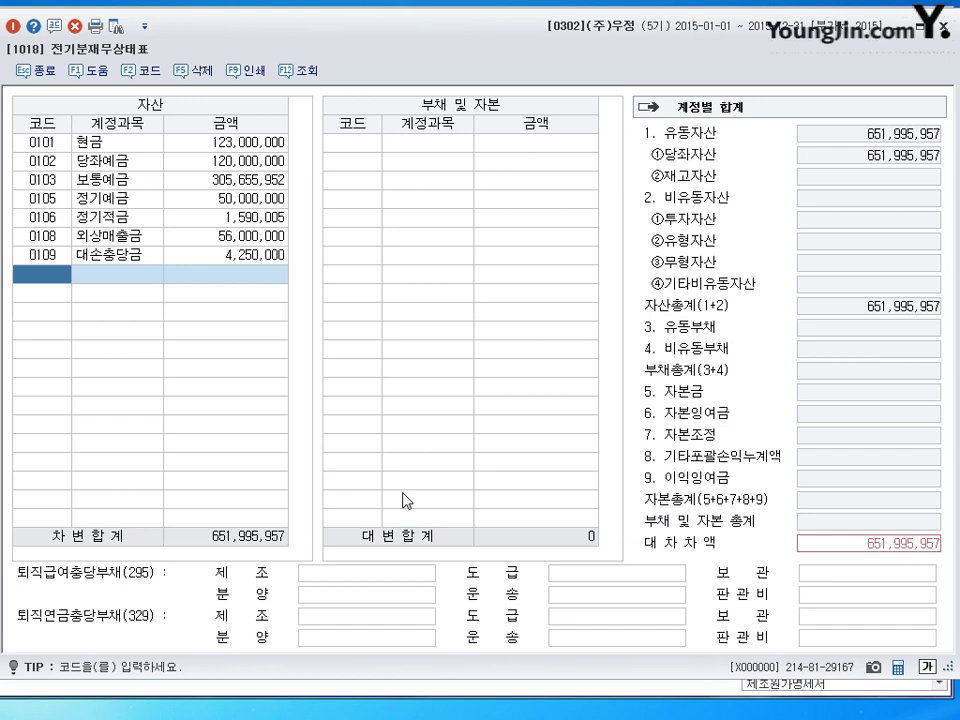
# Step: Add 받을어음 to the assets by looking up 받을, with an amount of 17,000,000
pyautogui.write('받을')
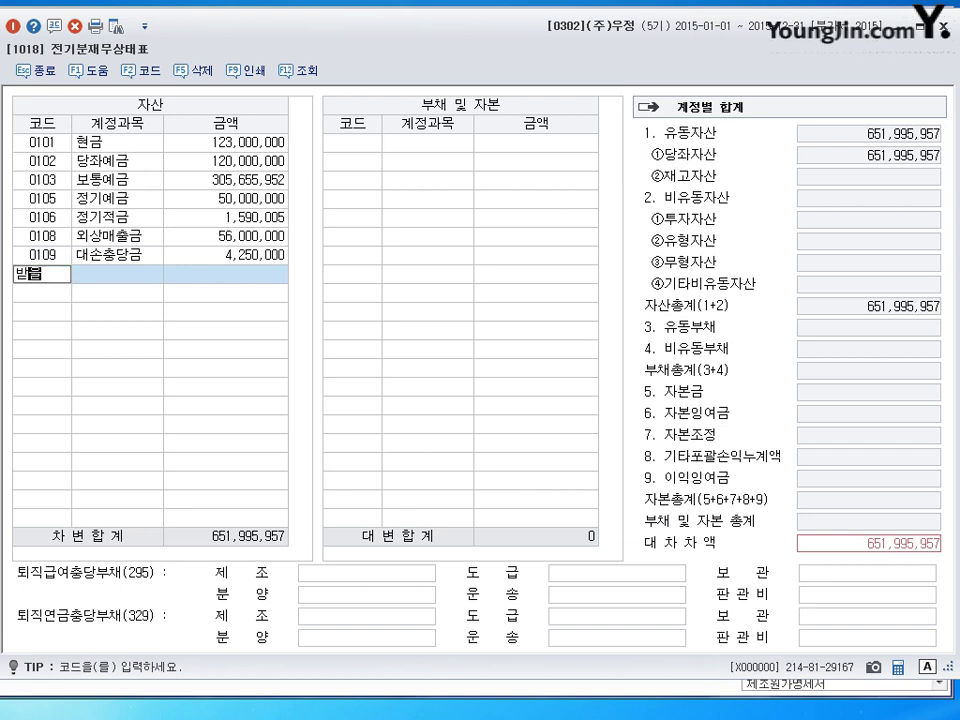
pyautogui.press('Return')
pyautogui.press('Return')
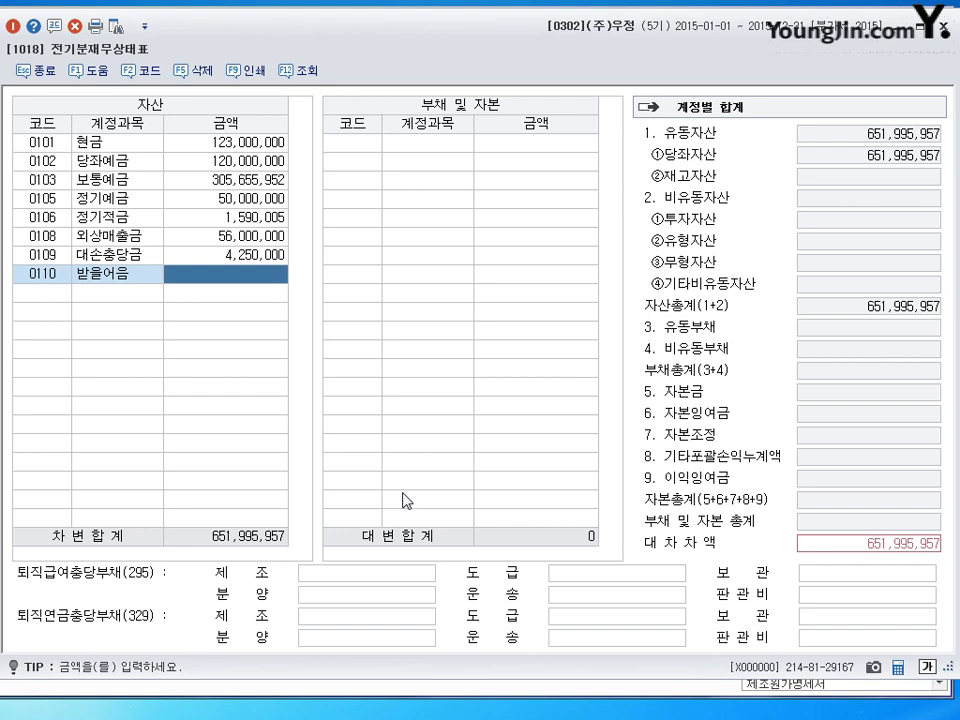
pyautogui.write('17000000')
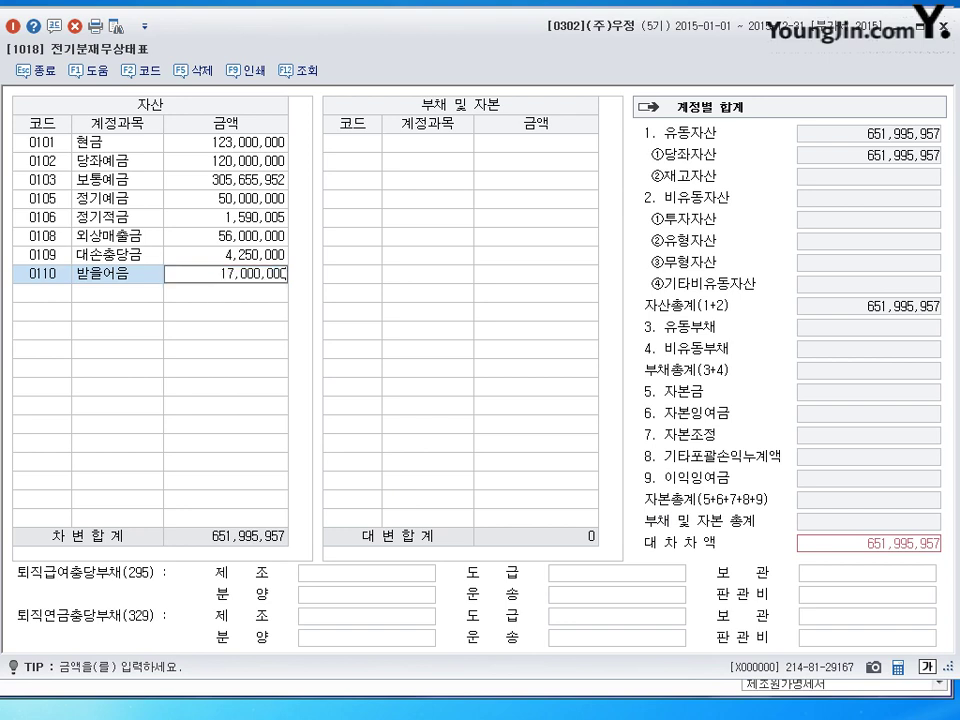
pyautogui.press('Return')
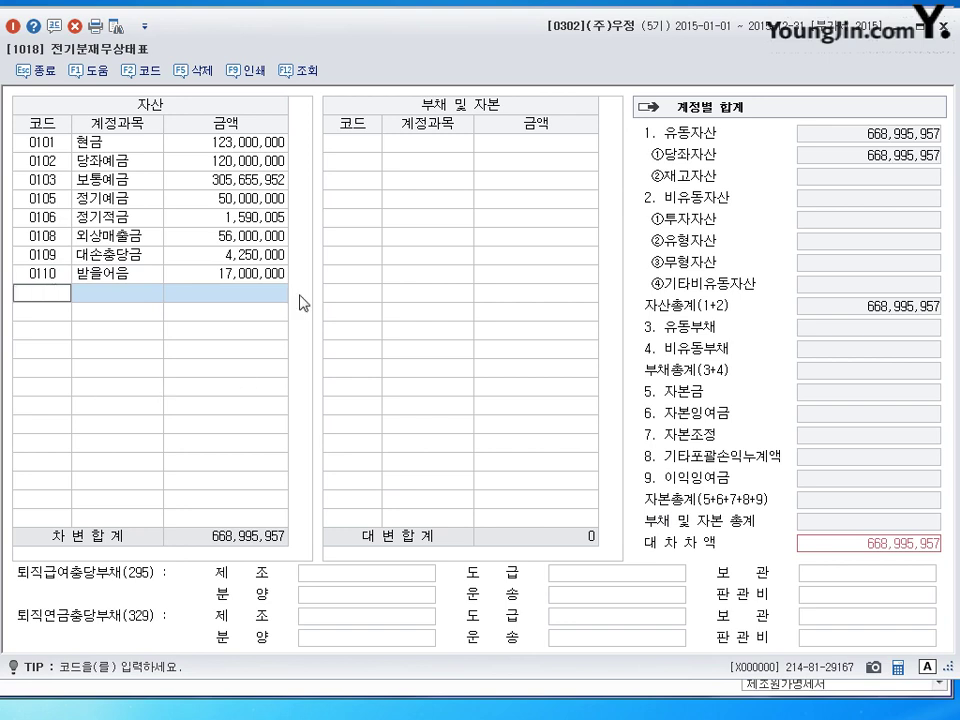
# Step: Add the 받을어음 대손충당금 to the assets with code 111 and an amount of 890,000
pyautogui.write('111')
pyautogui.press('Return')
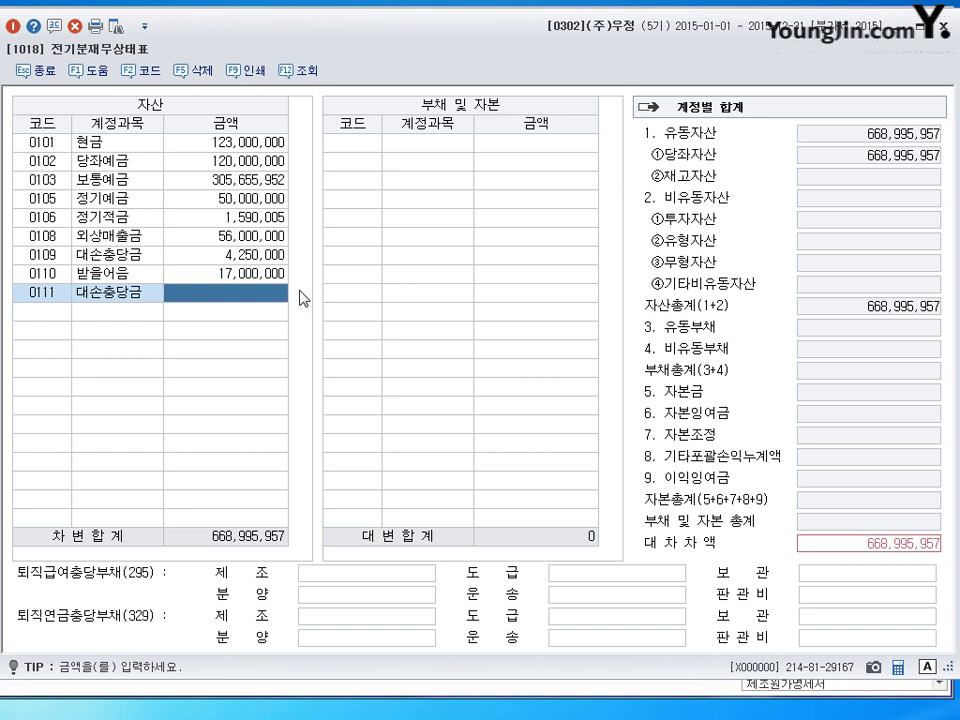
pyautogui.write('8900000')
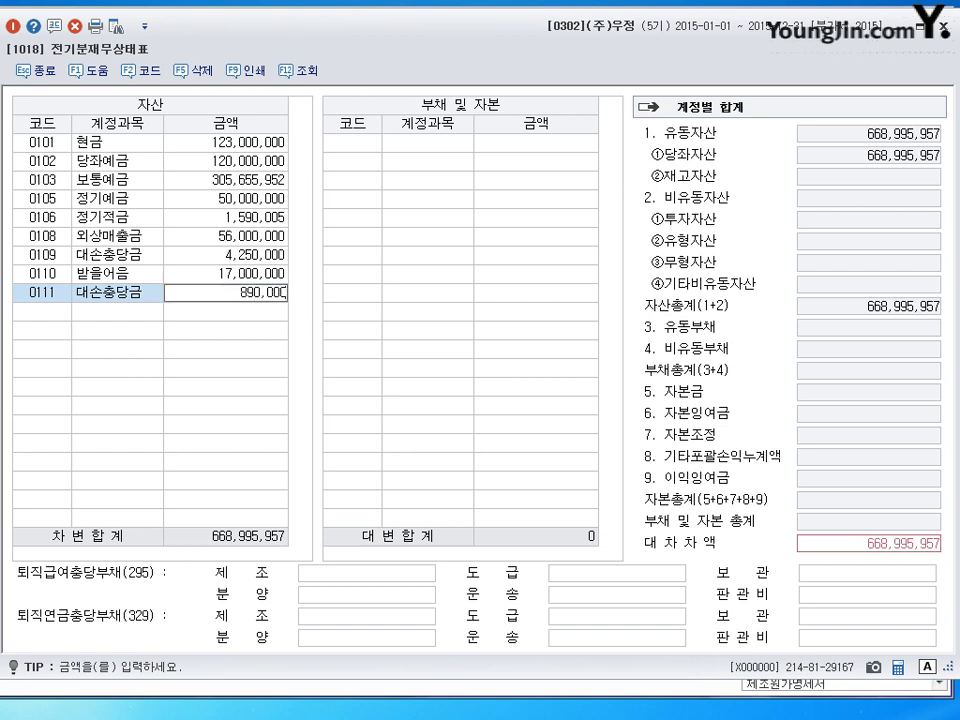
pyautogui.press('Return')
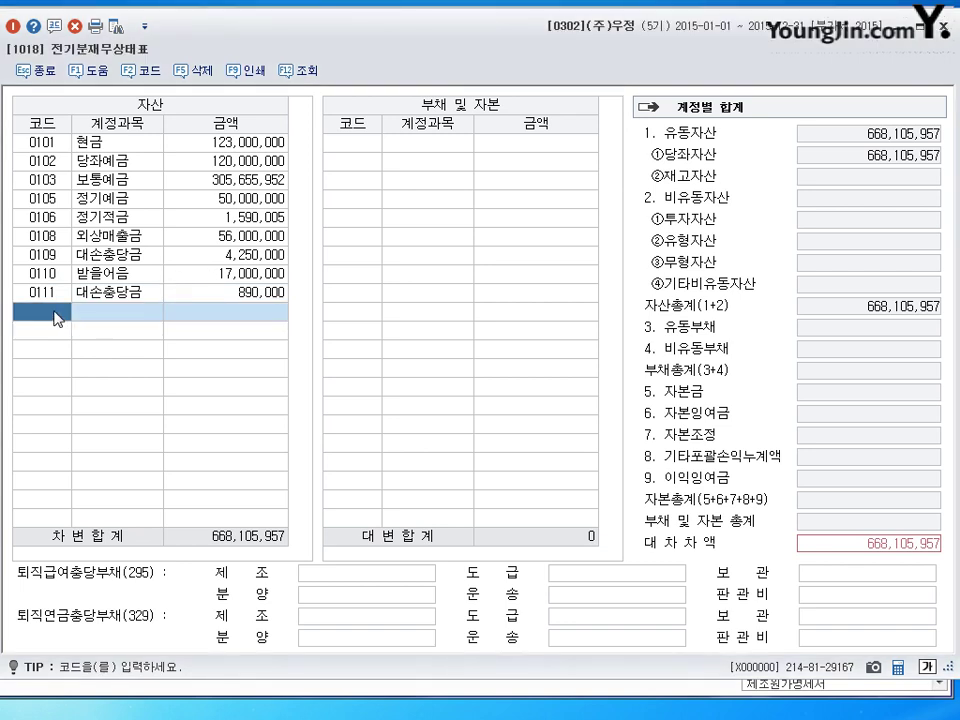
# Step: Add 미수금 to the assets with code 120 and an amount of 2,000,000
pyautogui.write('120')
pyautogui.press('Return')
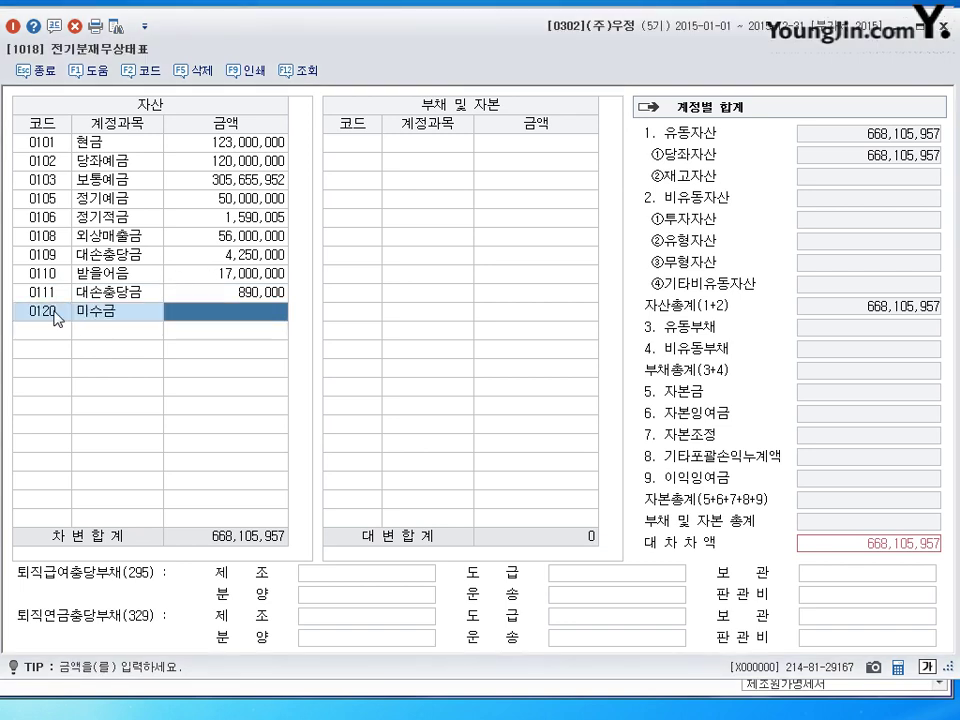
pyautogui.write('2000000')
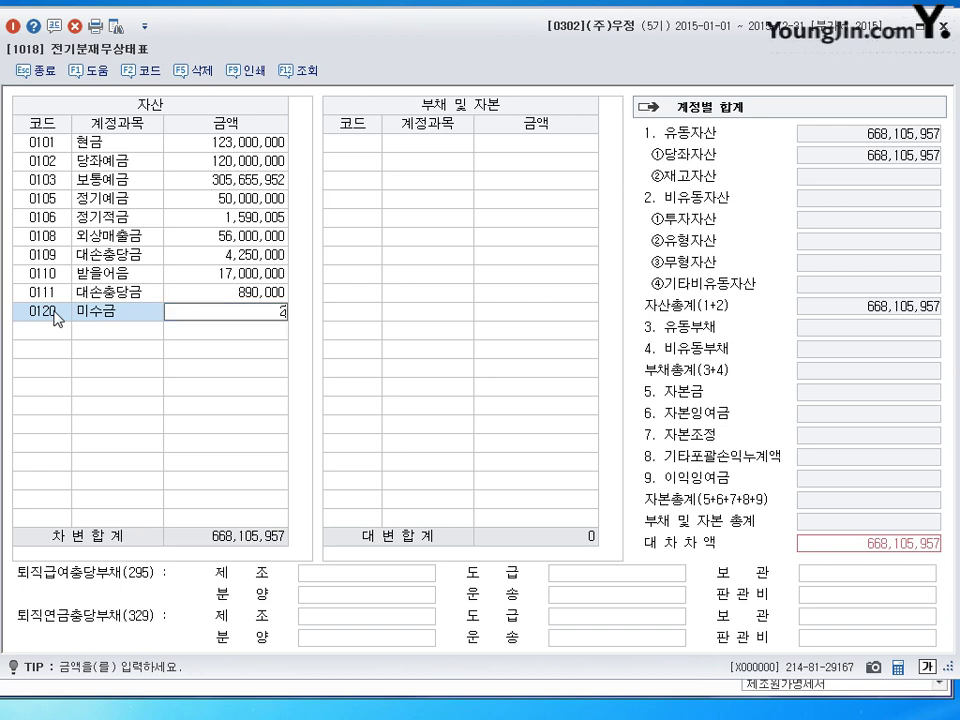
pyautogui.press('Return')
# Step: Add 제품 to the assets with code 150 and an amount of 10,500,000
pyautogui.write('150')
pyautogui.press('Return')
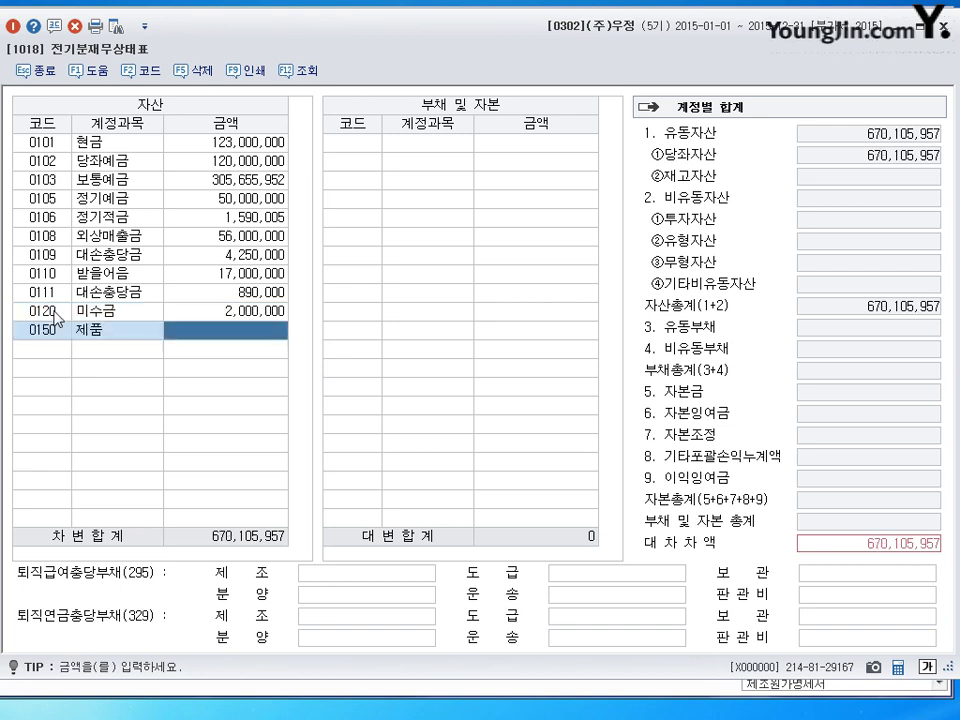
pyautogui.write('10')
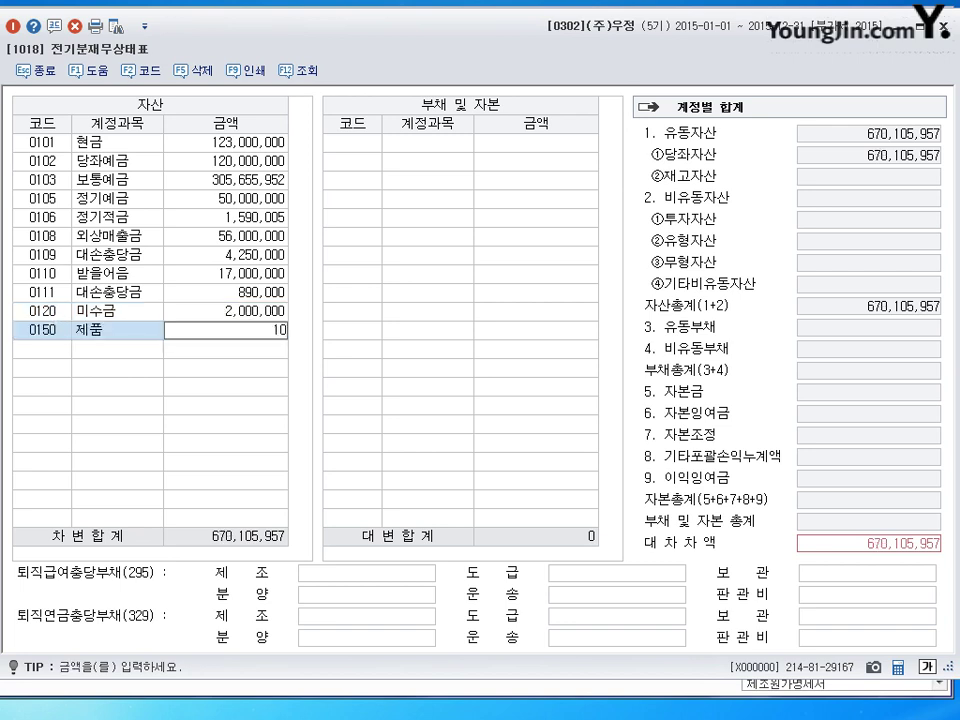
pyautogui.write(',500,000')
pyautogui.press('Return')
# Step: Add 원재료 to the assets with code 153 and an amount of 3,500,000
pyautogui.write('153')
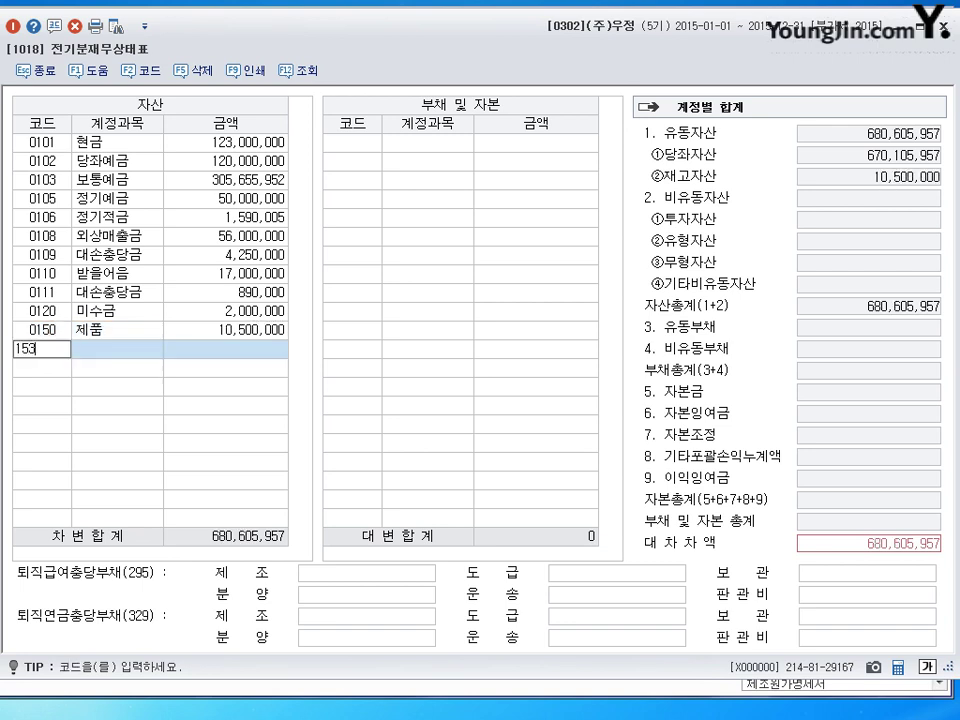
pyautogui.press('Return')
pyautogui.write('3500000')
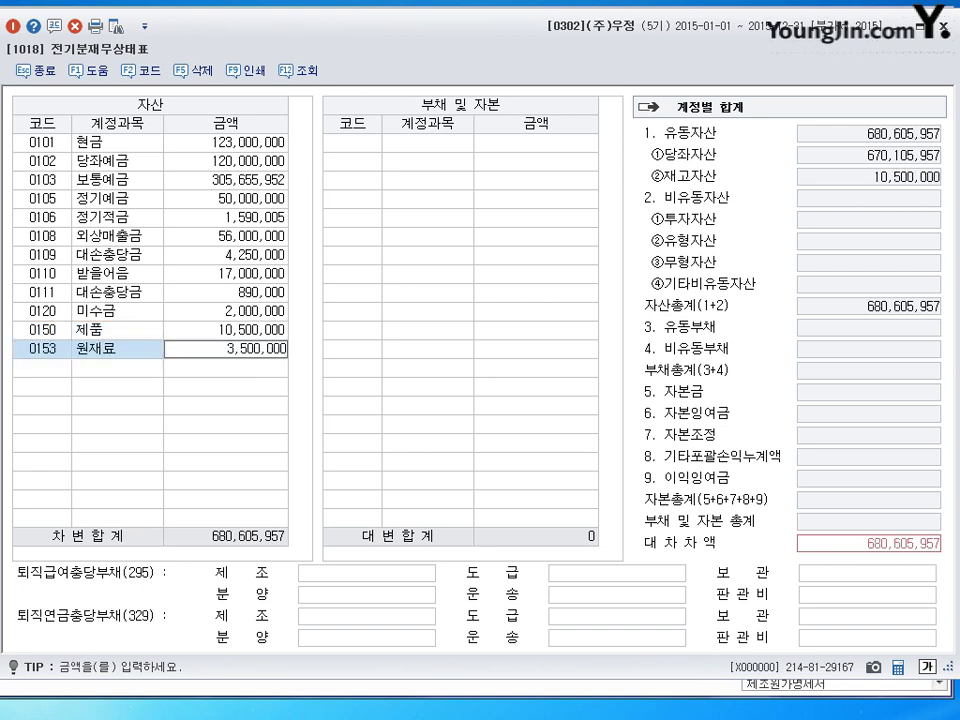
pyautogui.press('Return')
pyautogui.write('146')
pyautogui.press('Return')
pyautogui.press('Left')
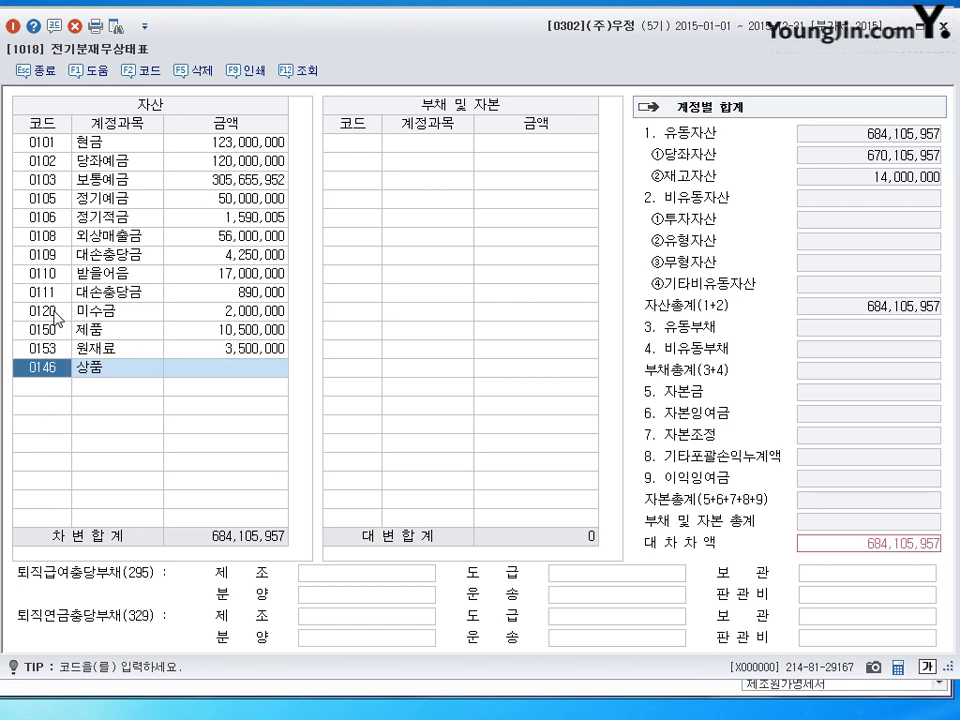
# Step: Enter 재공품 (code 0169) on the line below 원재료 by looking up 재공, with an amount of 7,000,000
pyautogui.write('재공')
pyautogui.press('Return')
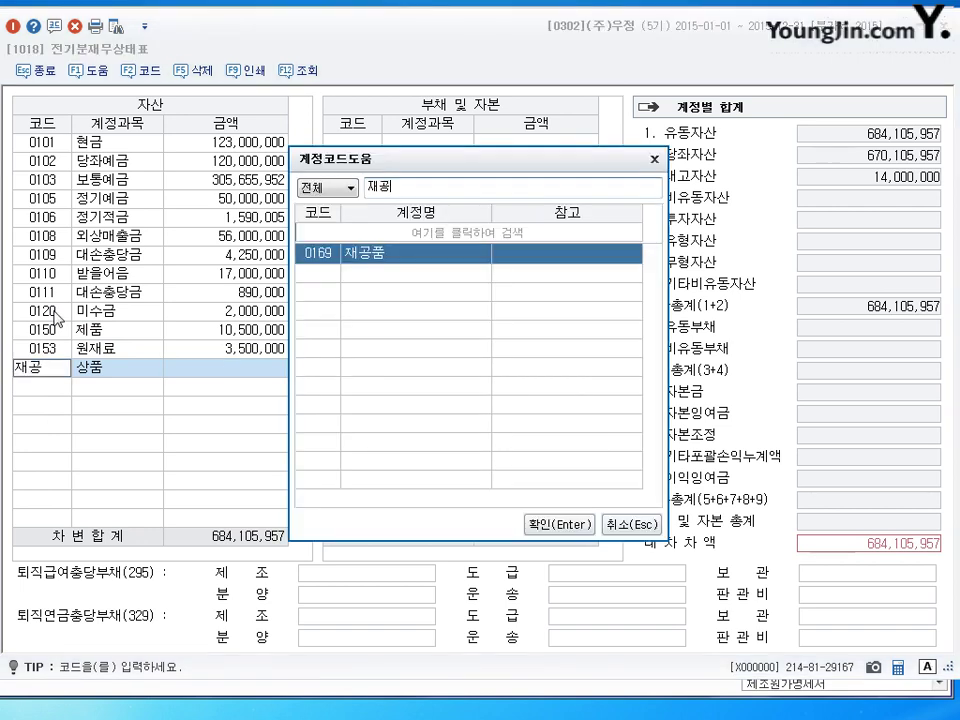
pyautogui.press('Return')
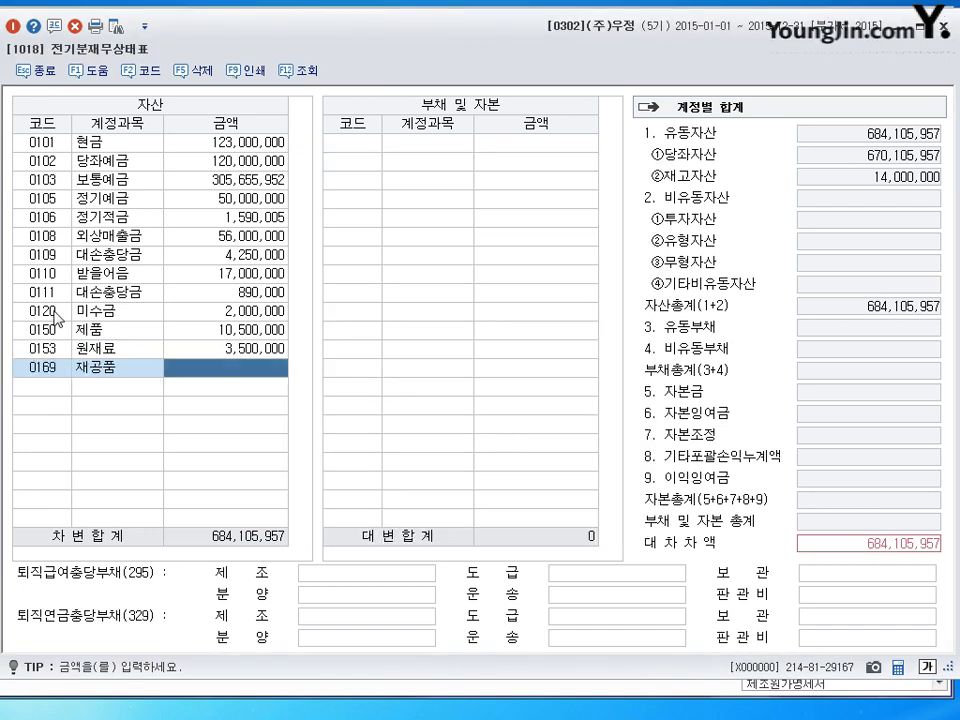
pyautogui.write('7000000')
pyautogui.press('Return')
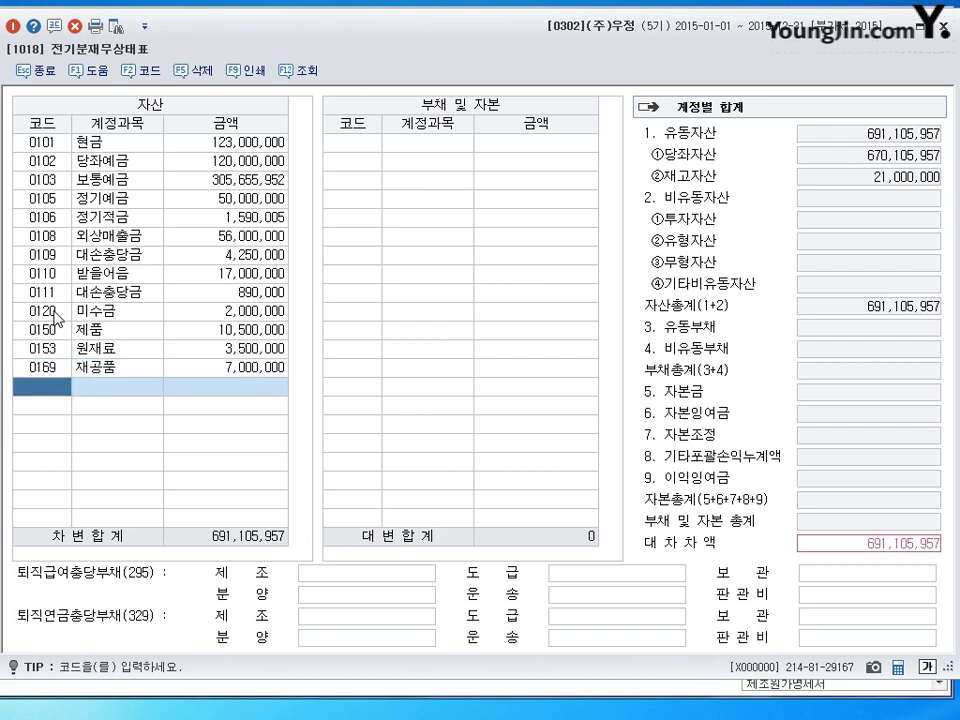
# Step: Add 건물 to the assets with code 202 and an amount of 240,000,000
pyautogui.write('202')
pyautogui.press('Return')
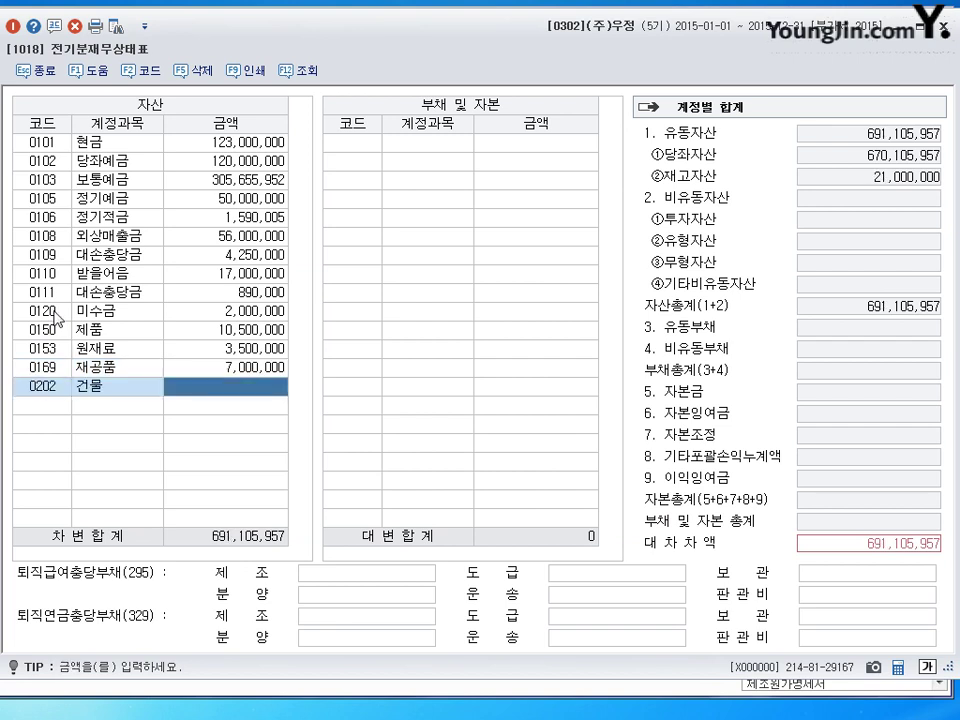
pyautogui.write('240000000')
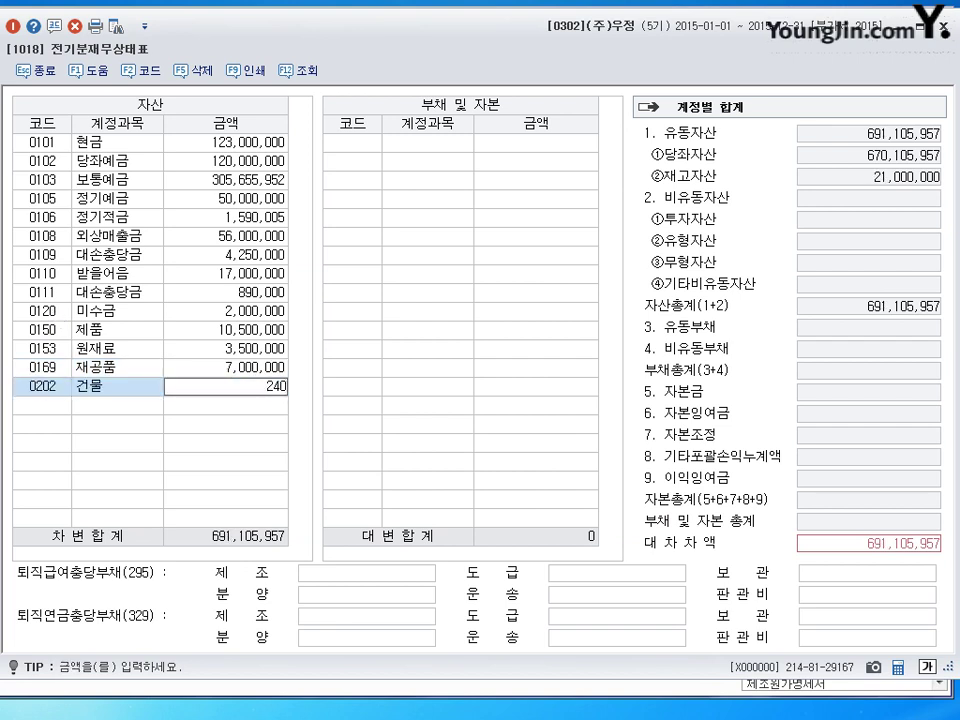
pyautogui.press('Return')
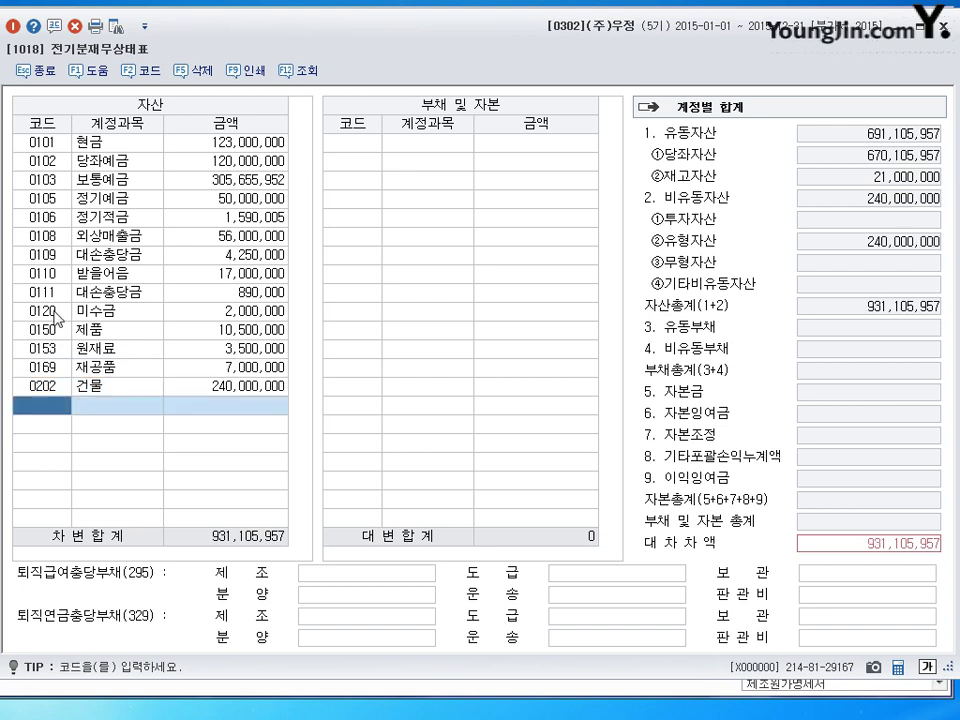
# Step: Look up 감가 and add the 건물 감가상각누계액 (code 0203) to the assets with an amount of 61,000,000
pyautogui.write('ㄱㅏㅁㄱㅏ')
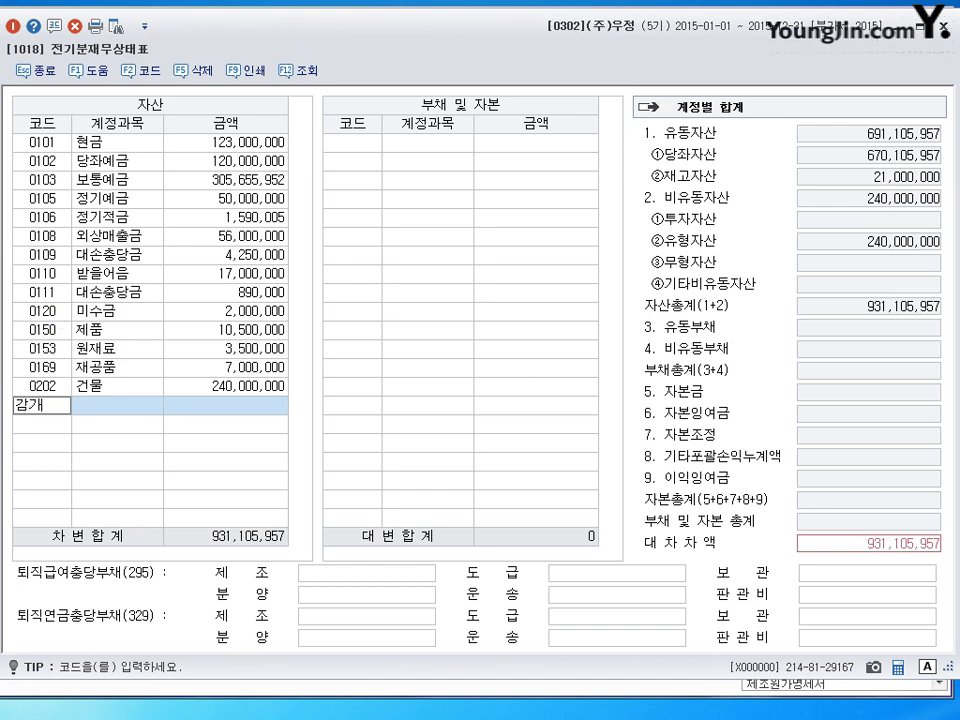
pyautogui.press('Return')
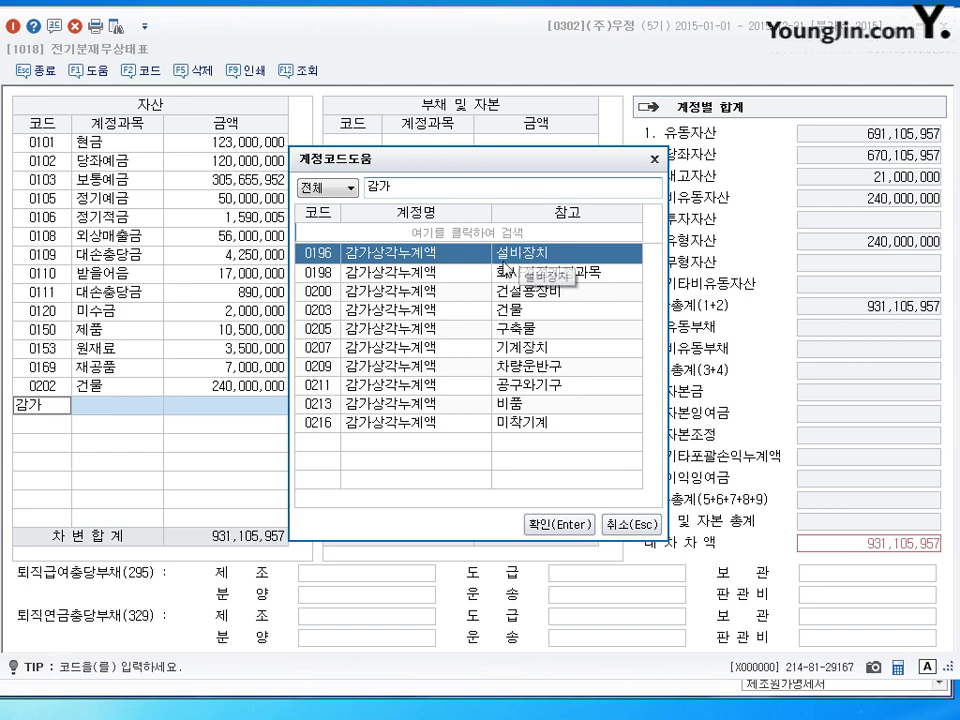
pyautogui.click(500, 310)
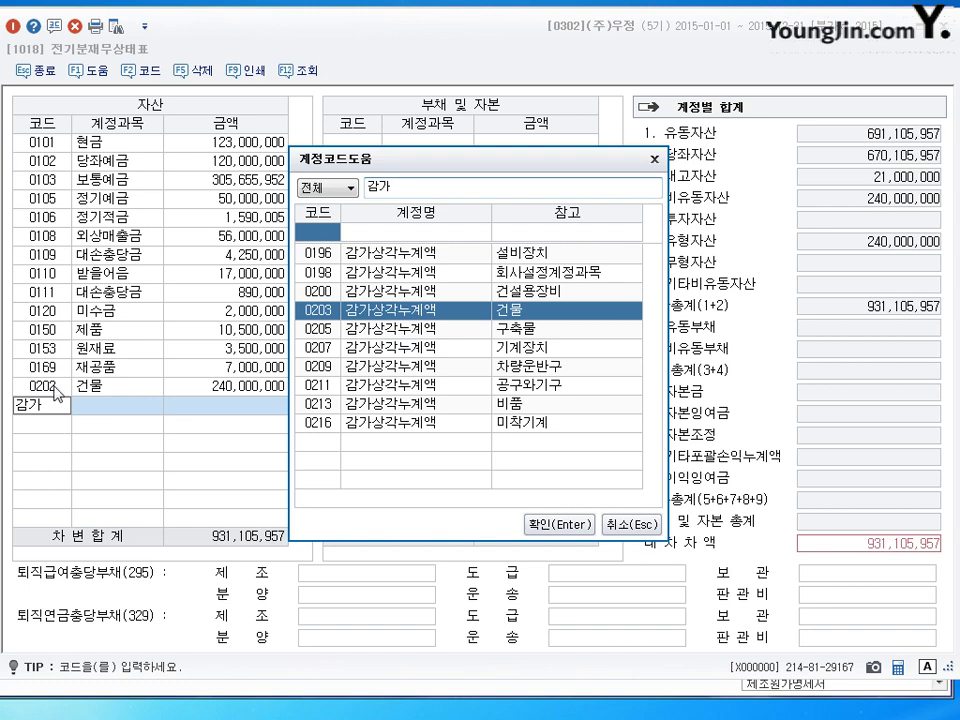
pyautogui.write('ㅣ')
pyautogui.press('BackSpace')
pyautogui.write('ㅣ')
pyautogui.click(559, 524)
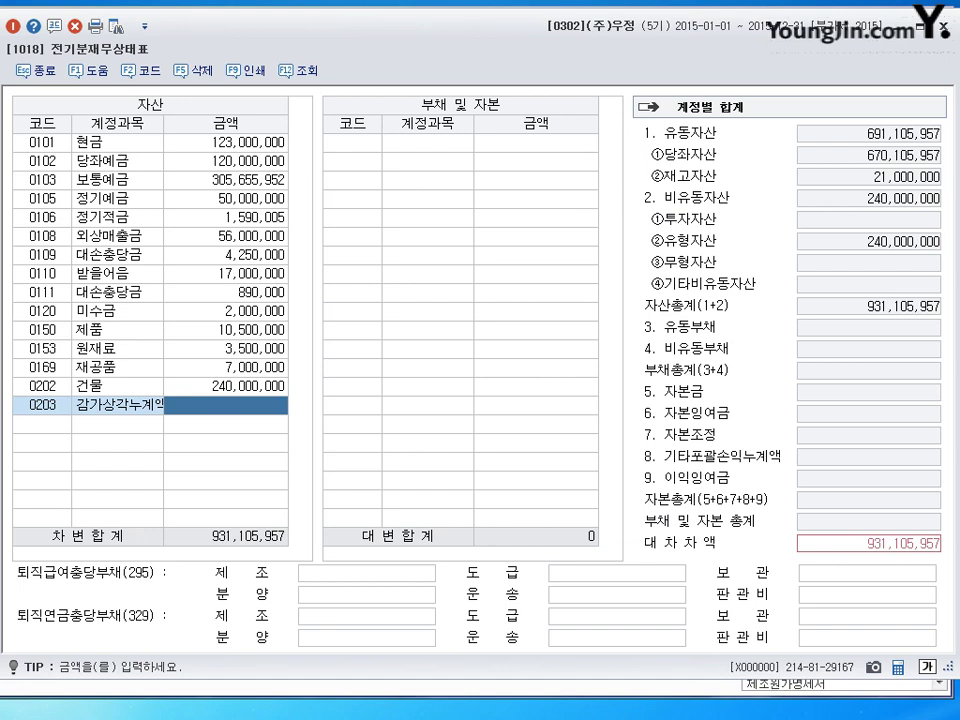
pyautogui.write('61000000')
pyautogui.press('Return')
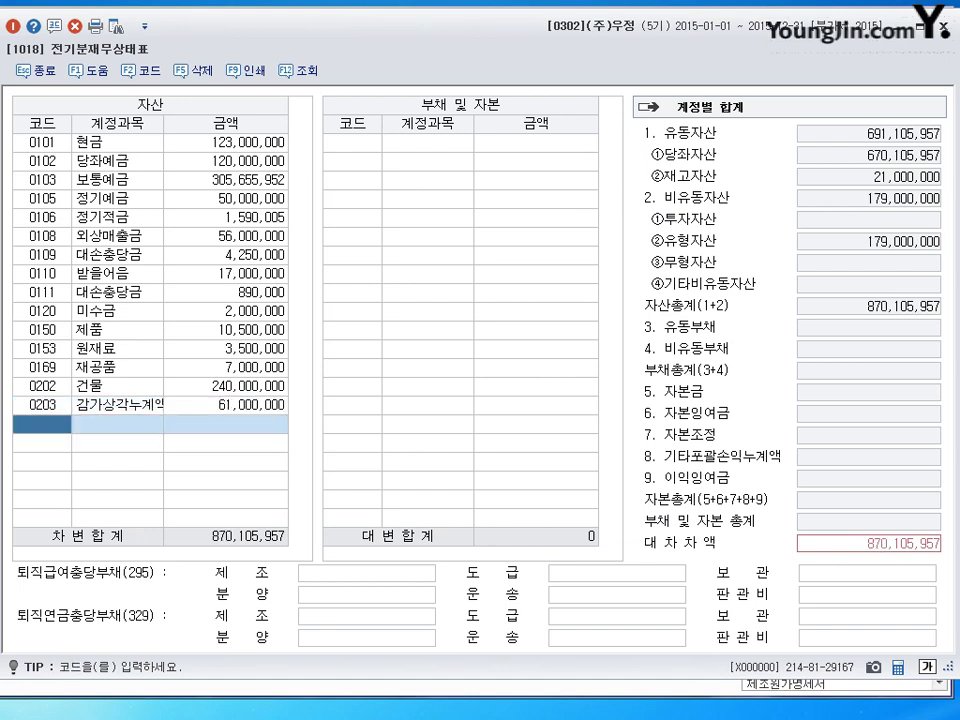
# Step: Add 기계장치 to the assets with code 206 and an amount of 56,950,000
pyautogui.write('206')
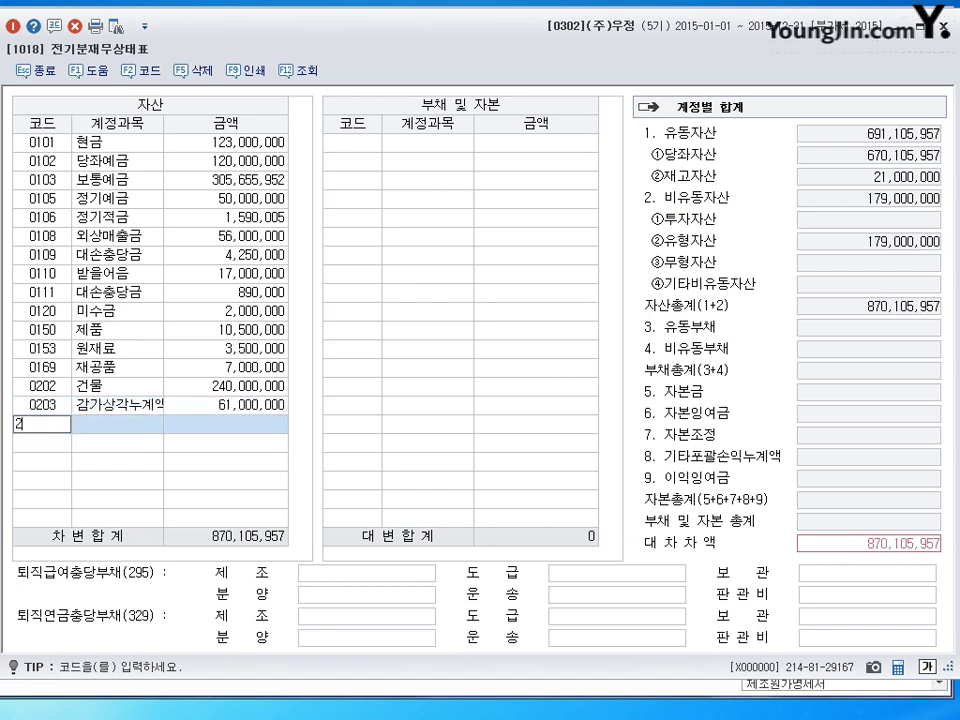
pyautogui.press('Return')
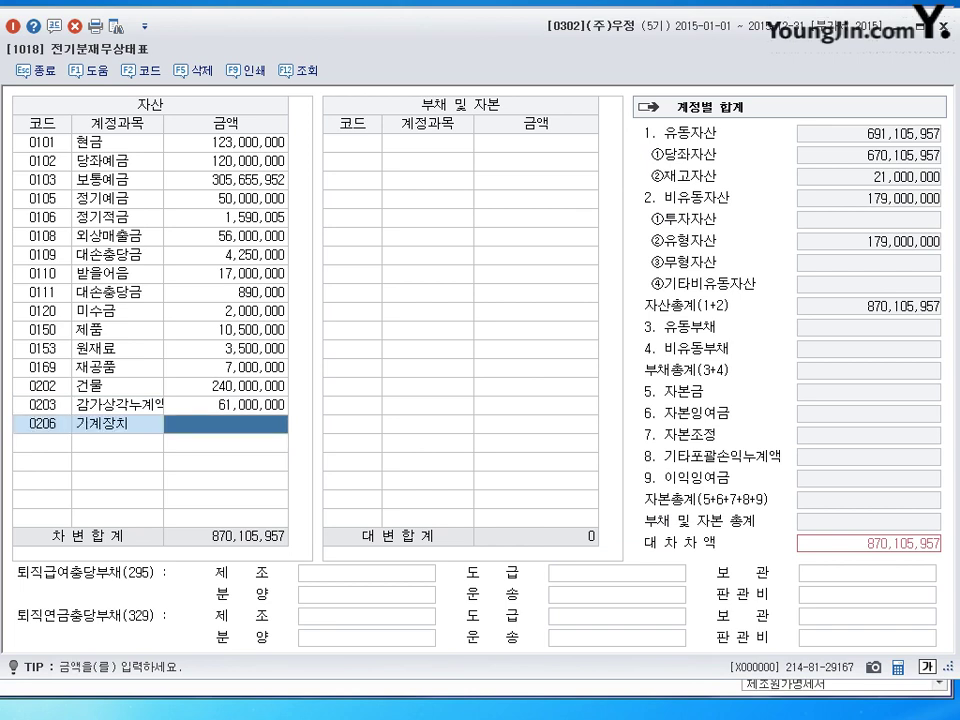
pyautogui.write('56,950')
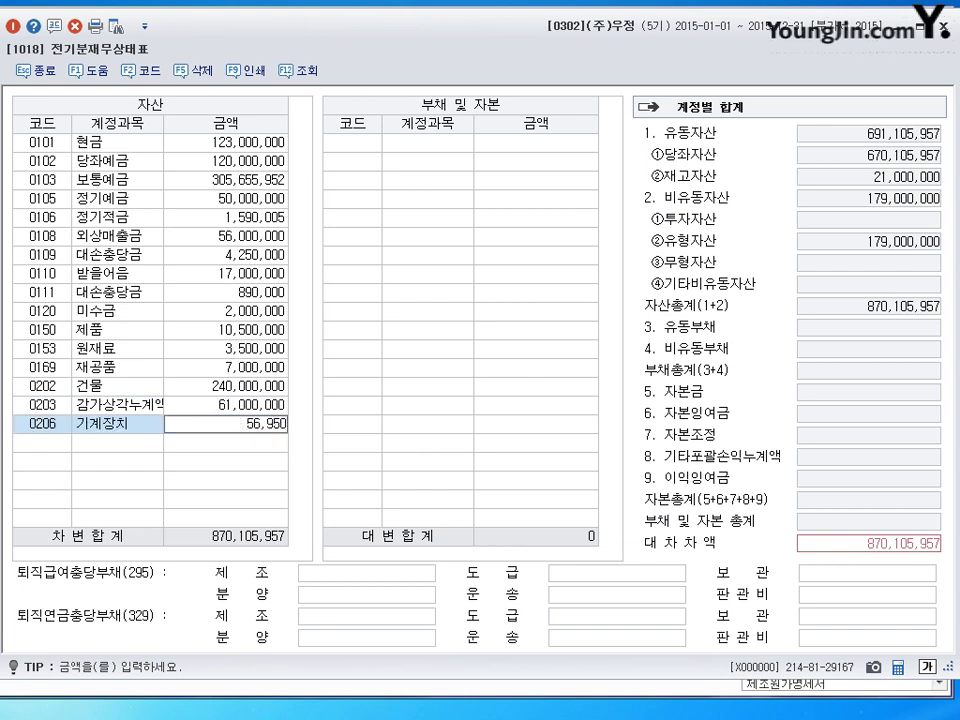
pyautogui.write(',000')
pyautogui.press('Return')
# Step: Add the 감가상각누계액 for 기계장치 to the assets with code 207 and an amount of 18,258,000
pyautogui.write('207')
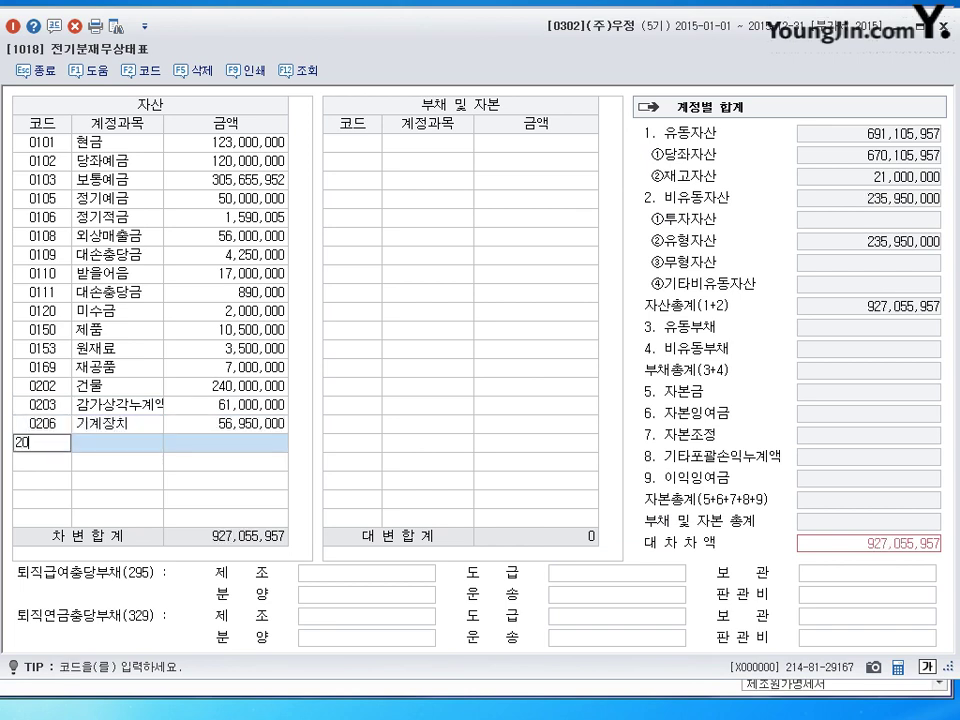
pyautogui.press('Return')
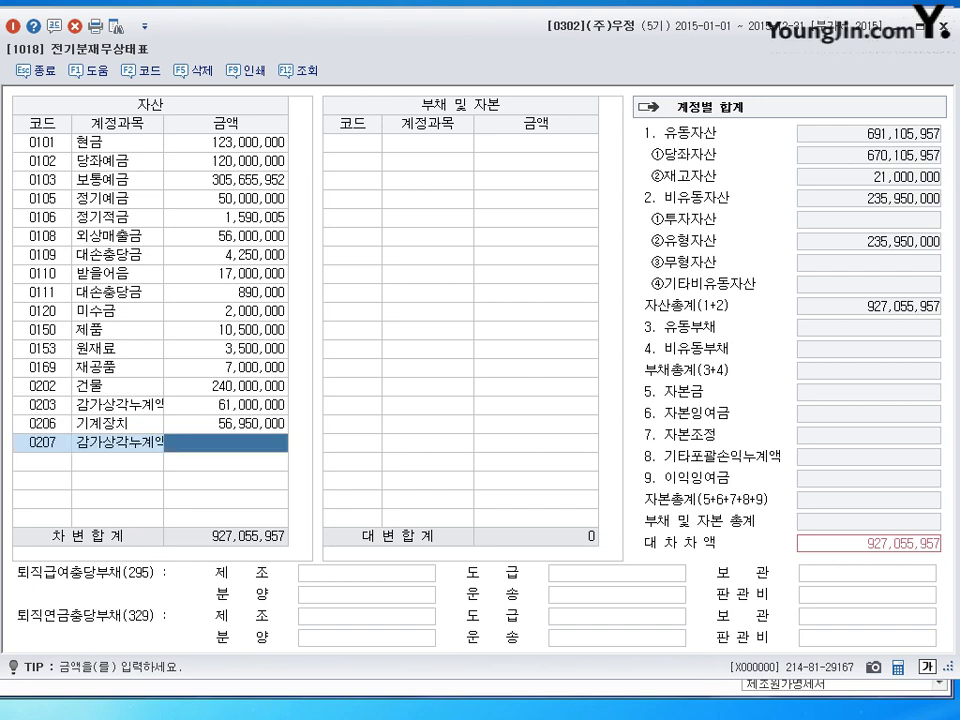
pyautogui.write('18')
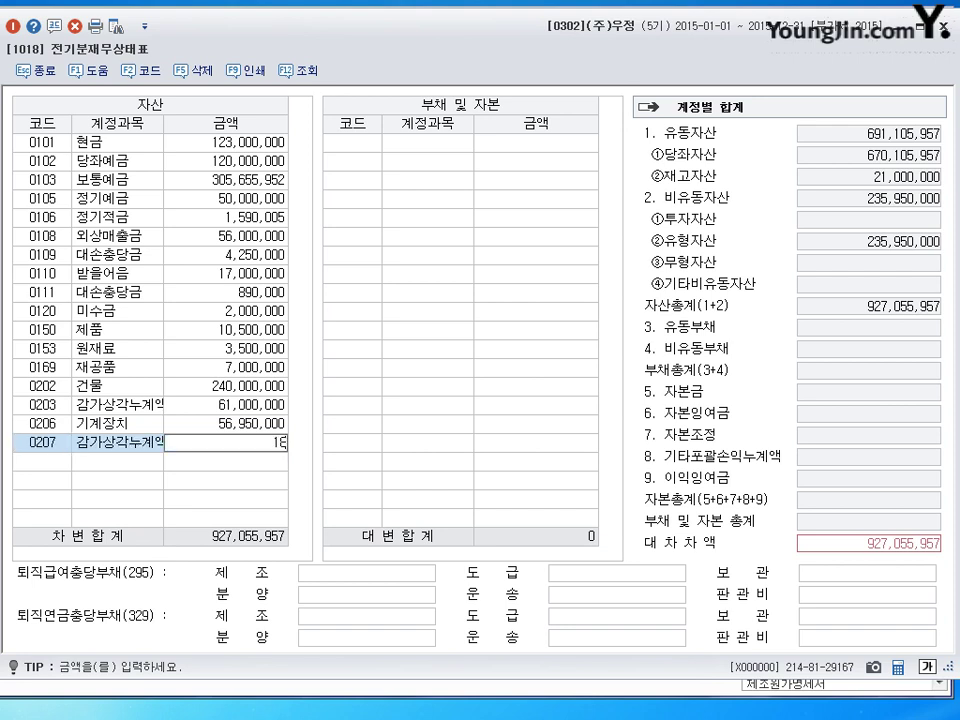
pyautogui.write(',258,000')
pyautogui.press('Return')
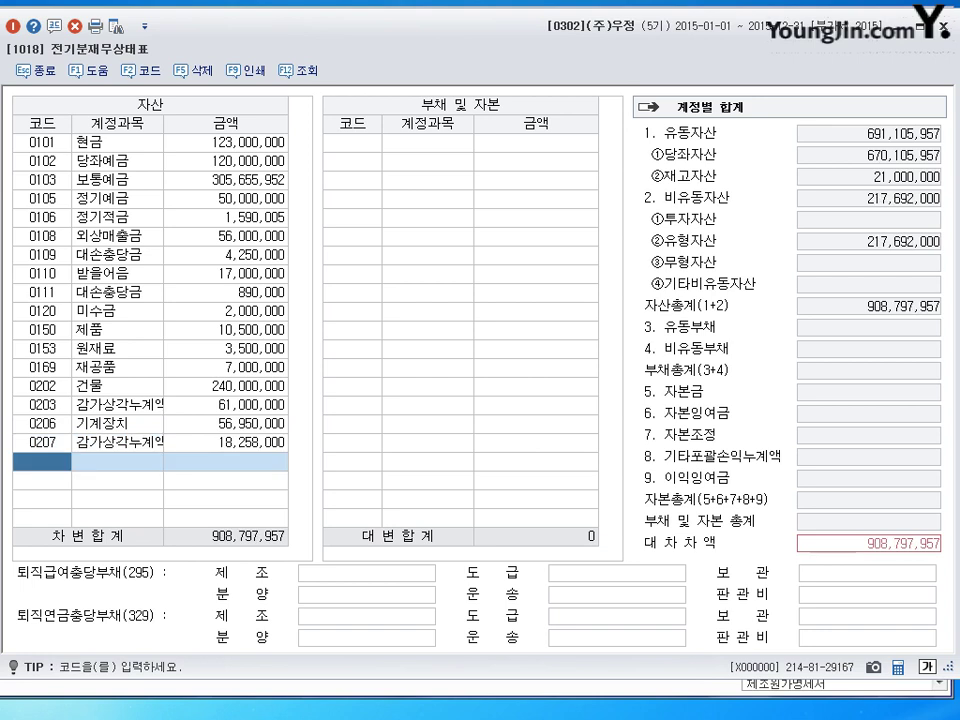
# Step: Add 차량운반구 to the assets with code 208 and an amount of 42,000,000
pyautogui.write('208')
pyautogui.press('Return')
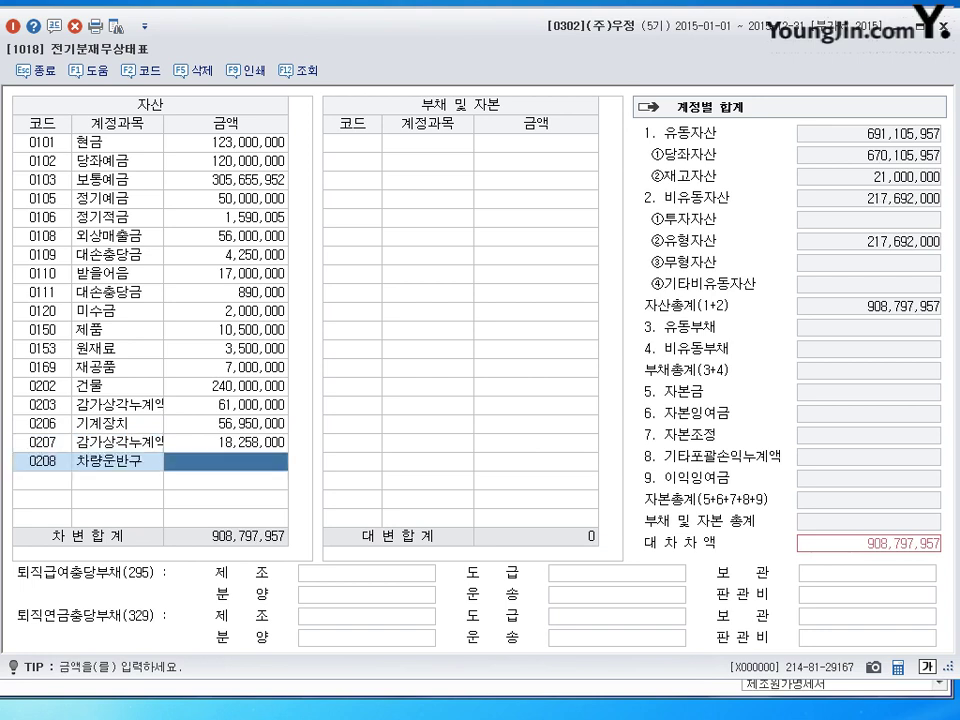
pyautogui.write('42000000')
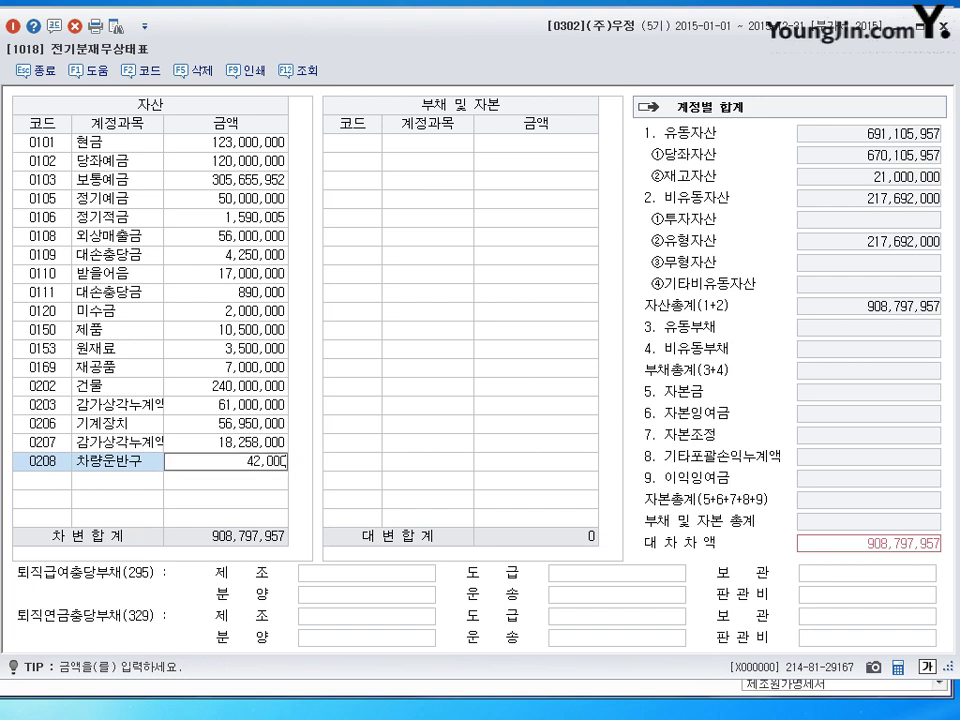
pyautogui.press('Return')
# Step: Add the 감가상각누계액 for 차량운반구 to the assets with code 209 and an amount of 21,000,000
pyautogui.write('209')
pyautogui.press('Return')
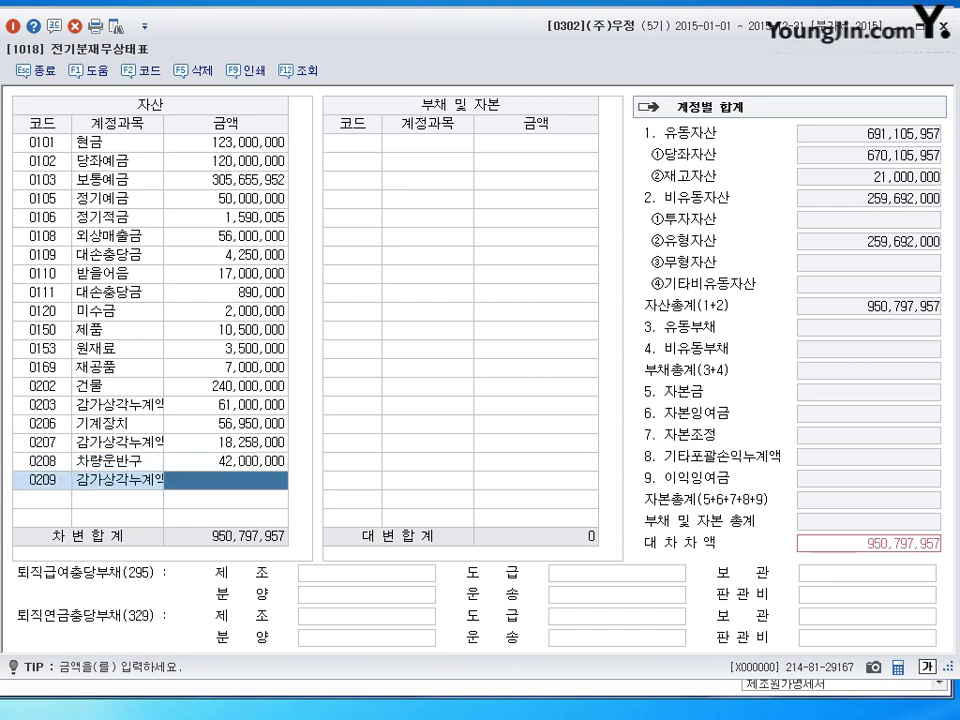
pyautogui.write('21000000')
pyautogui.press('Return')
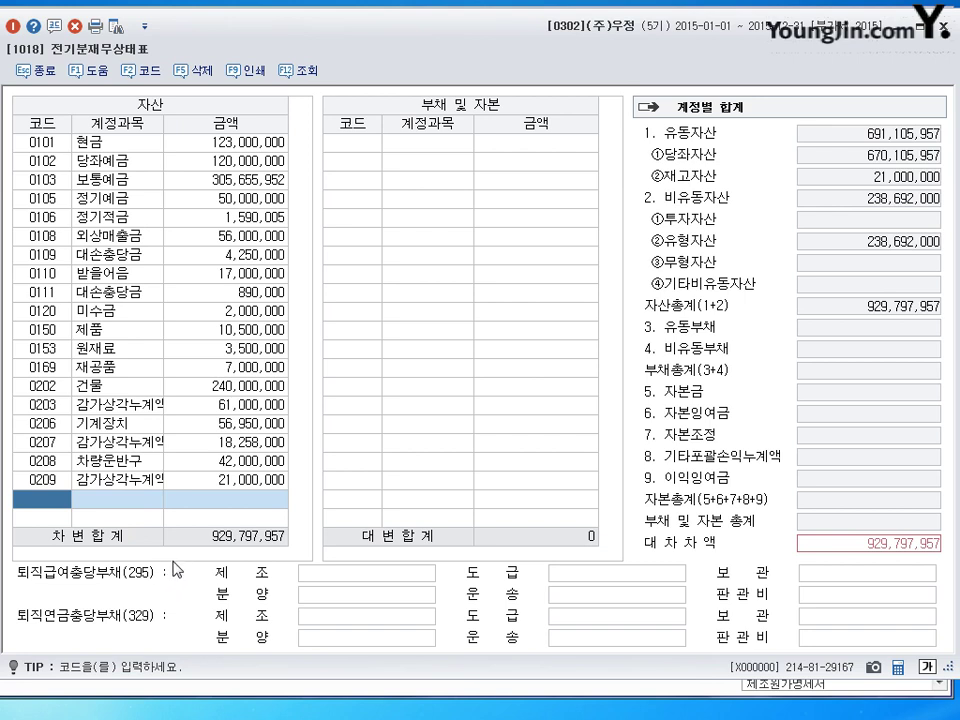
# Step: Delete the 감가상각누계액 line with code 0203 from the assets
pyautogui.click(50, 445)
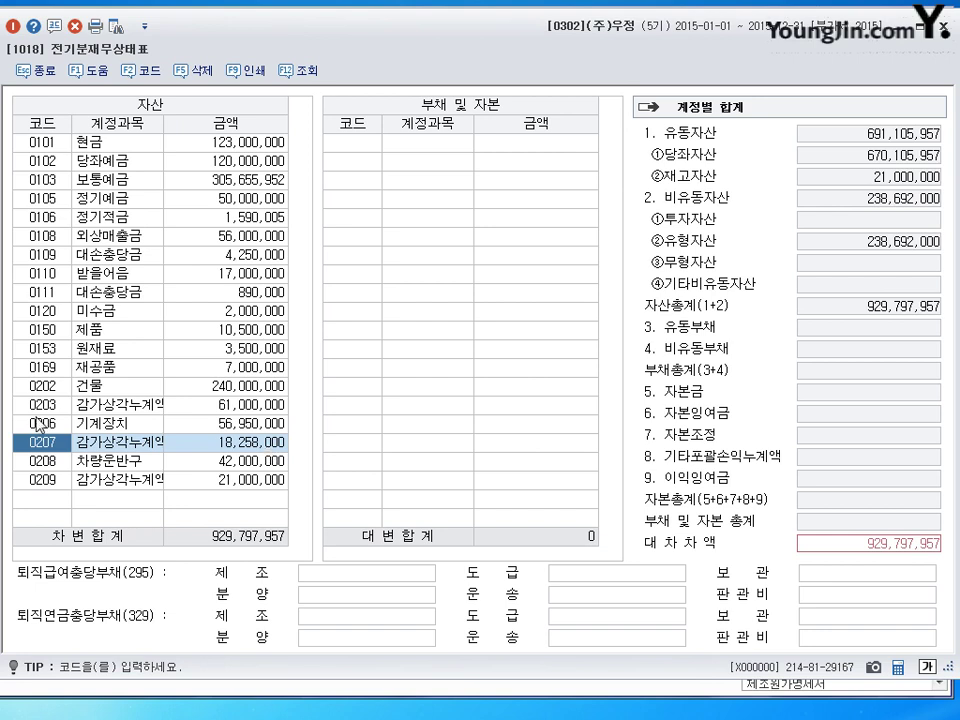
pyautogui.click(36, 406)
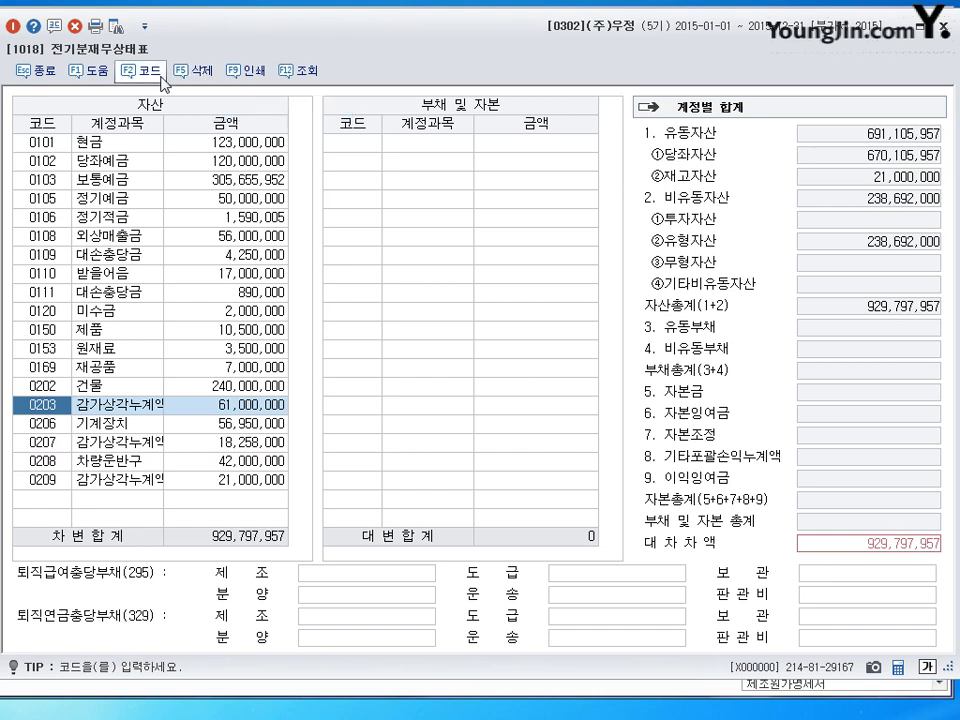
pyautogui.click(75, 26)
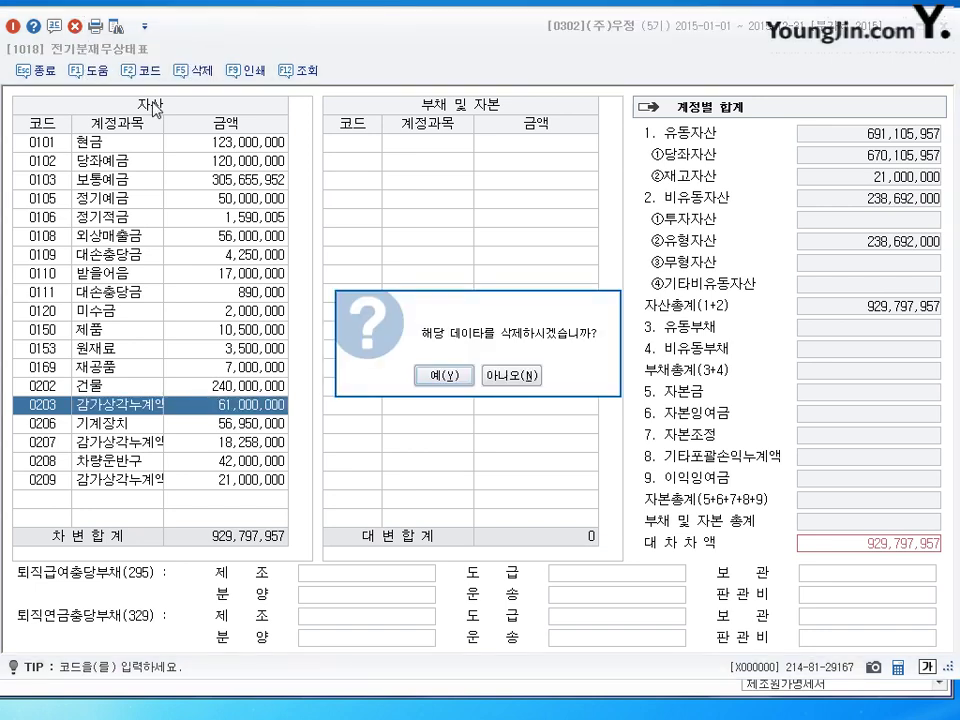
pyautogui.click(446, 376)
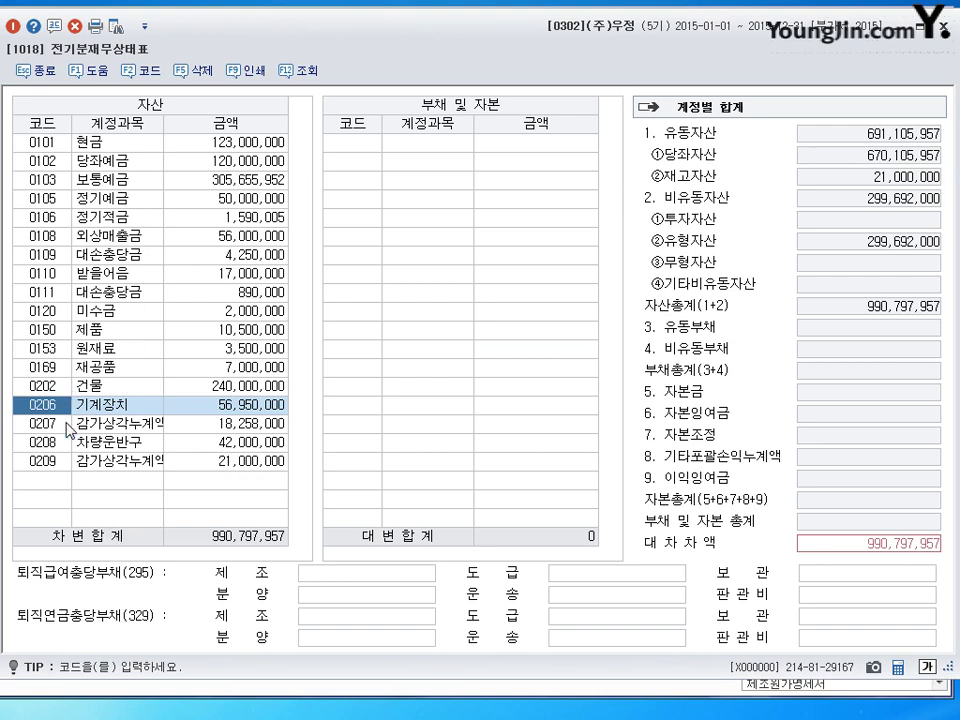
# Step: Re-enter the 건물 감가상각누계액 (code 0203) below the last asset line by looking up 감가, with an amount of 61,000,000
pyautogui.click(70, 480)
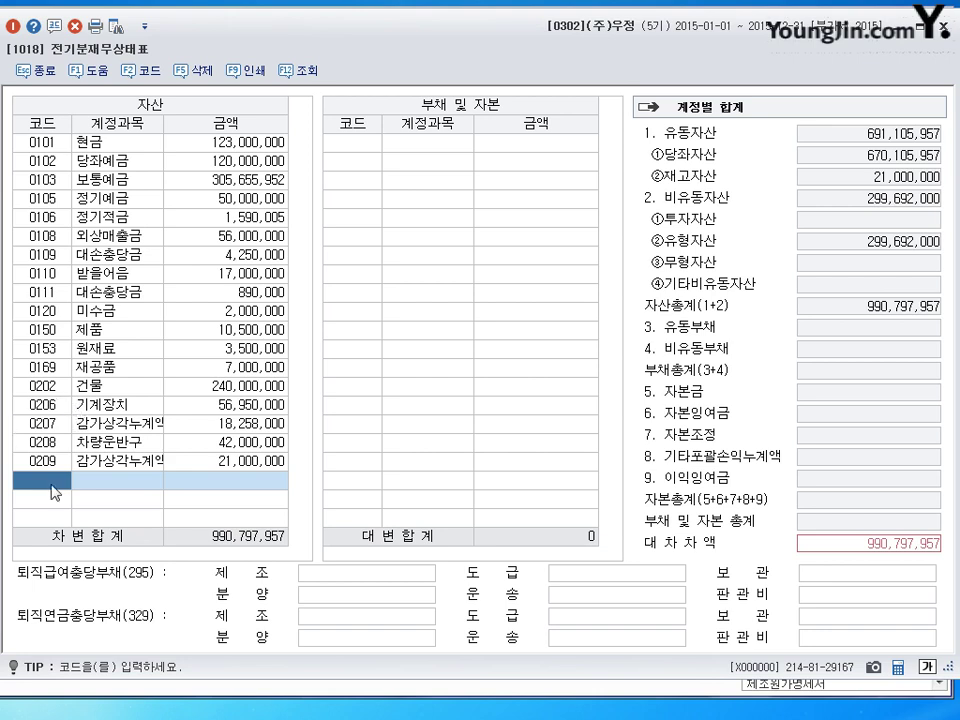
pyautogui.write('감')
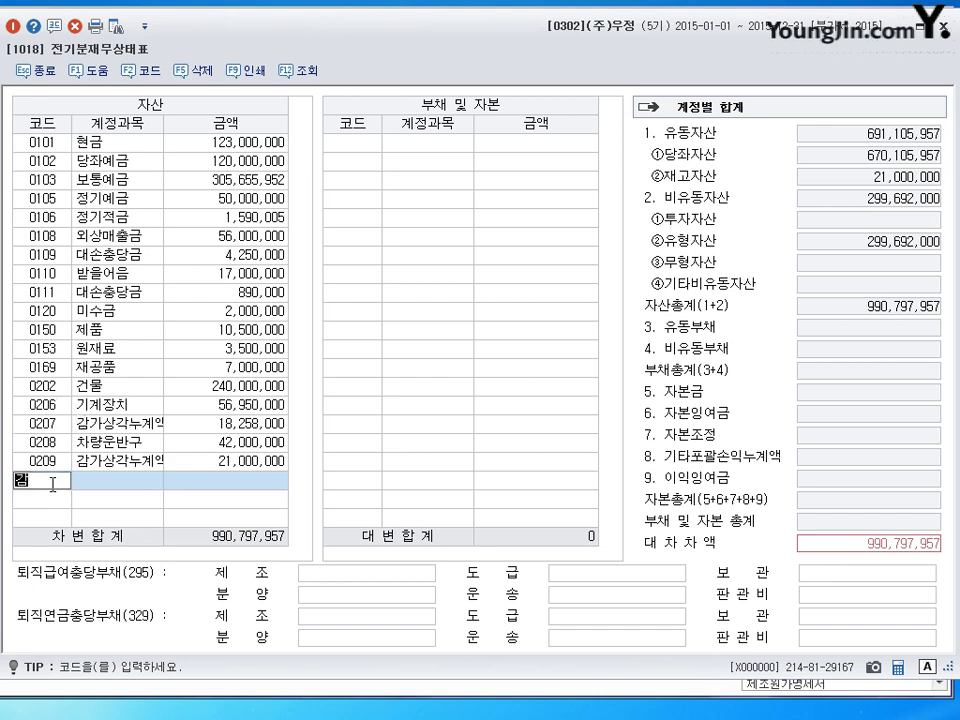
pyautogui.write('가')
pyautogui.press('Return')
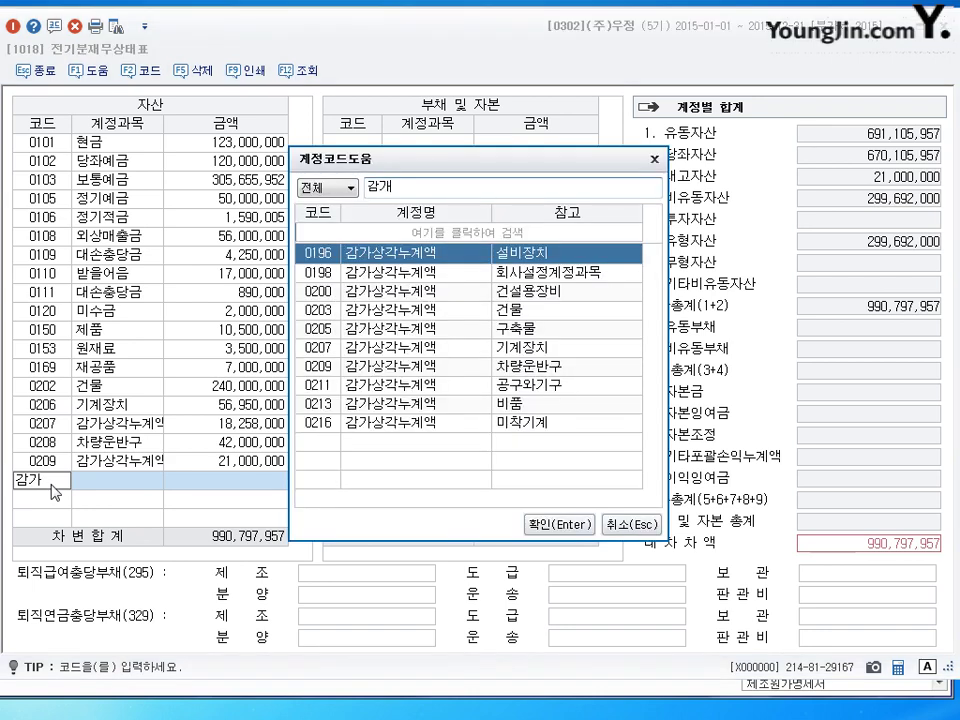
pyautogui.click(530, 309)
pyautogui.click(555, 526)
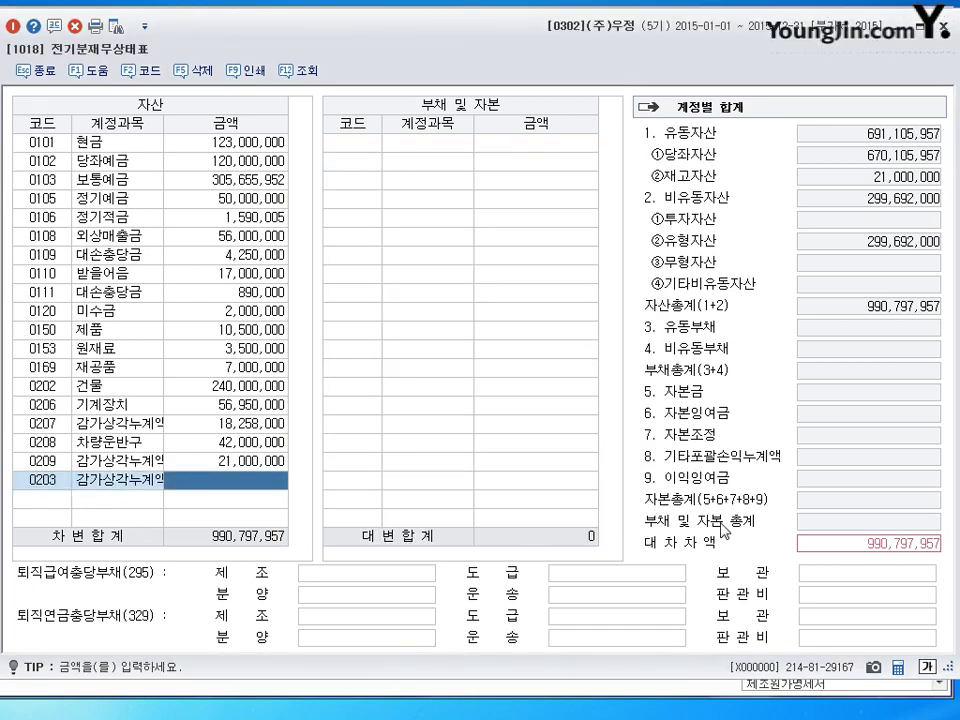
pyautogui.write('61000000')
pyautogui.press('Return')
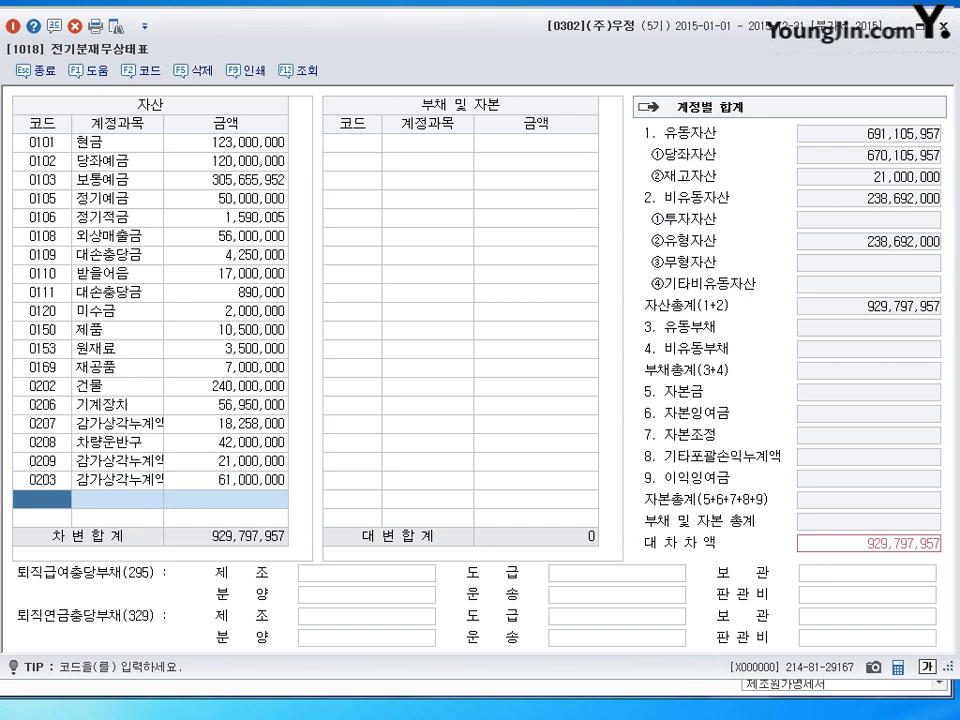
# Step: Re-query the form to sort the asset lines by code, and go to the first line of 부채 및 자본
pyautogui.click(298, 68)
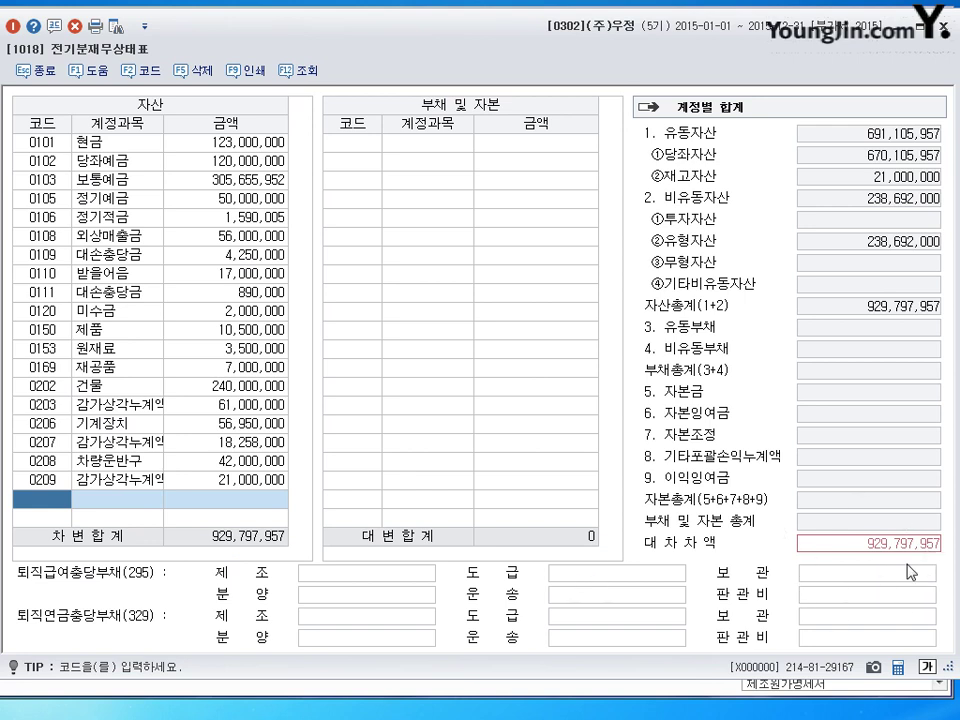
pyautogui.click(395, 220)
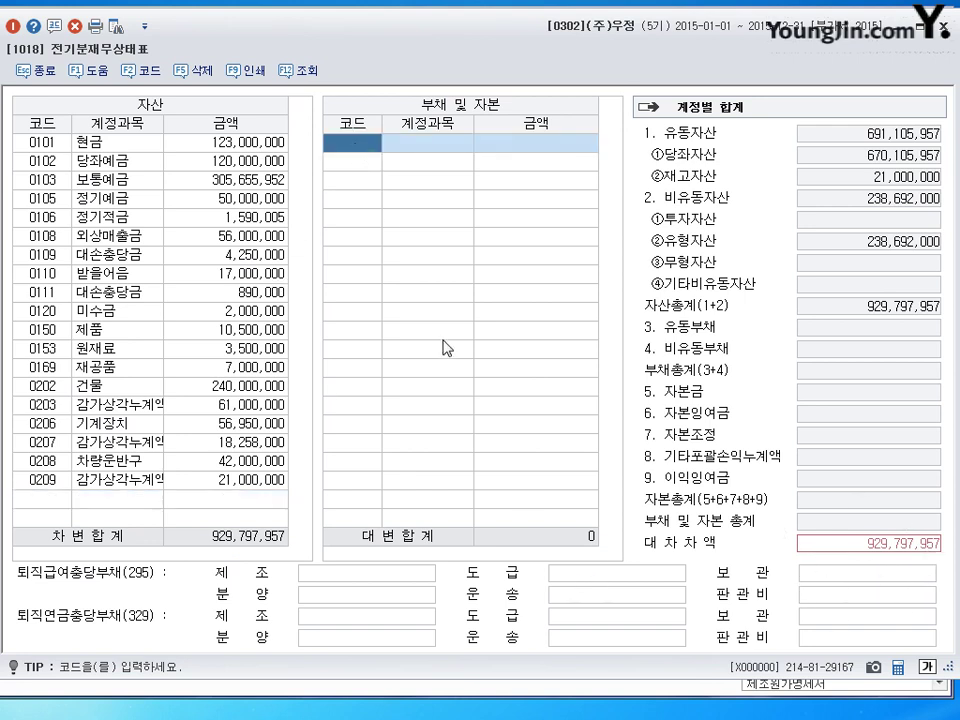